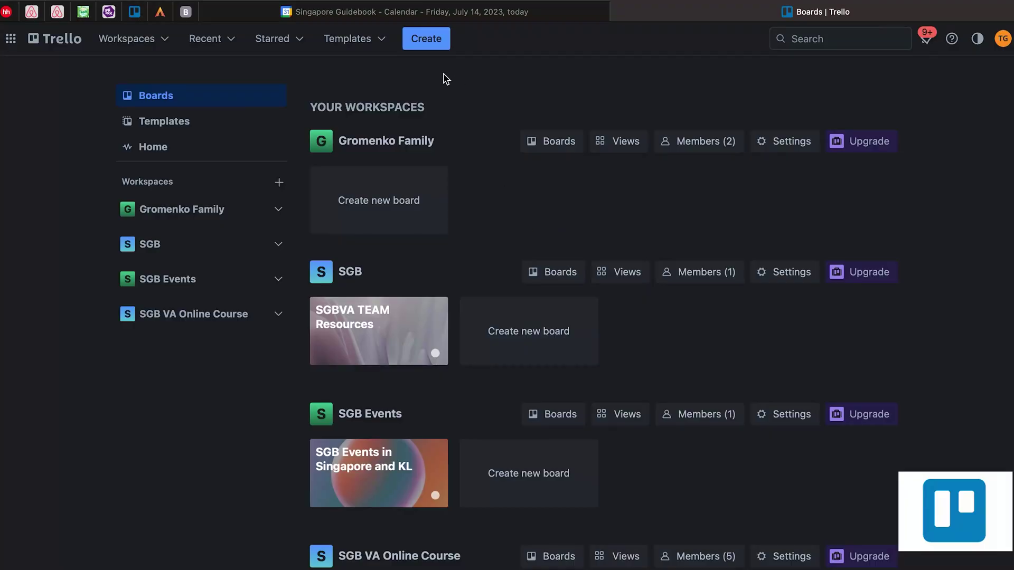
- Start a new workspace named "TCM Wellness" with the workspace type Small Business
left_click(431, 48)
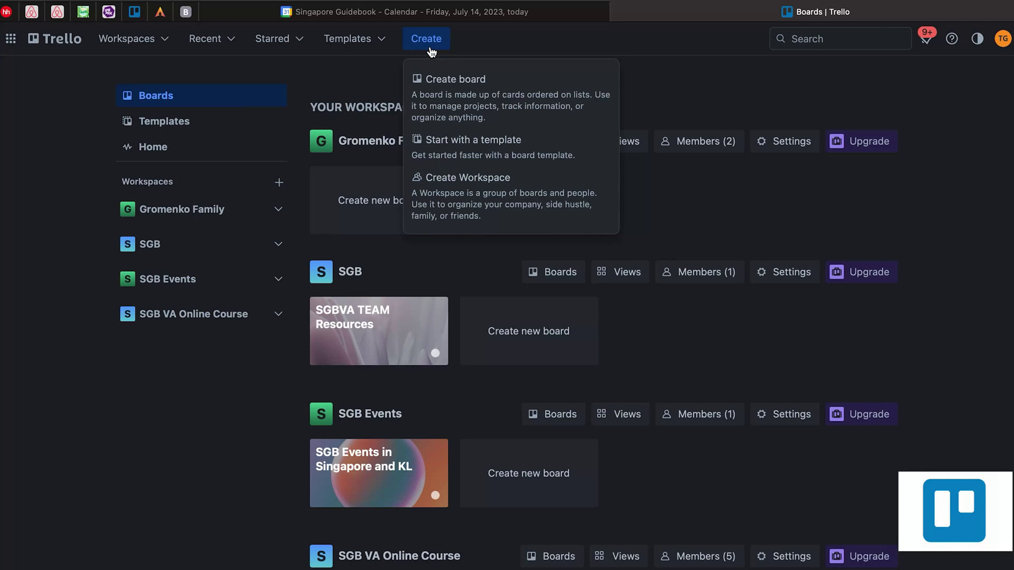
left_click(464, 200)
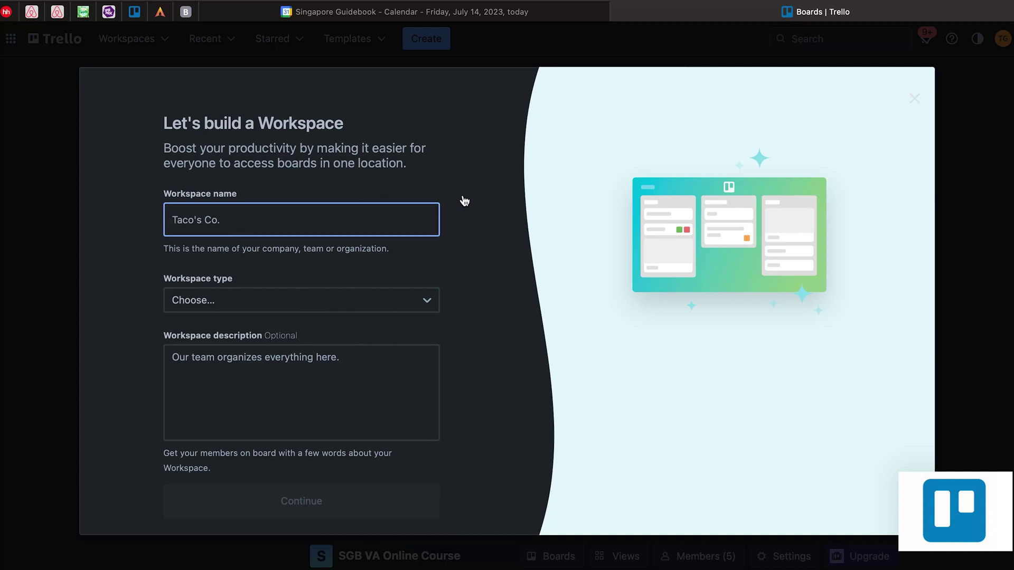
type("TCM Wellness")
left_click(392, 297)
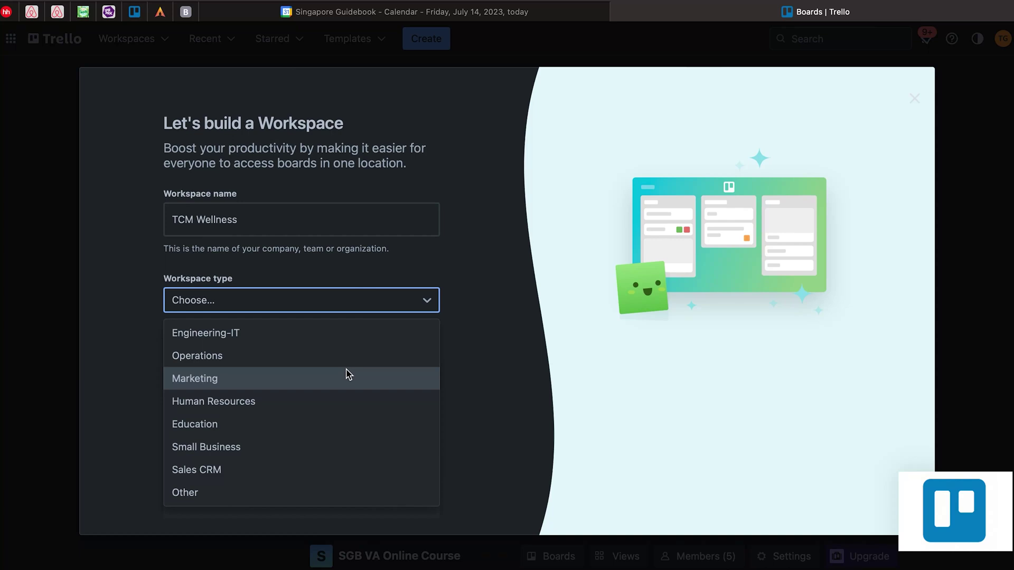
left_click(308, 447)
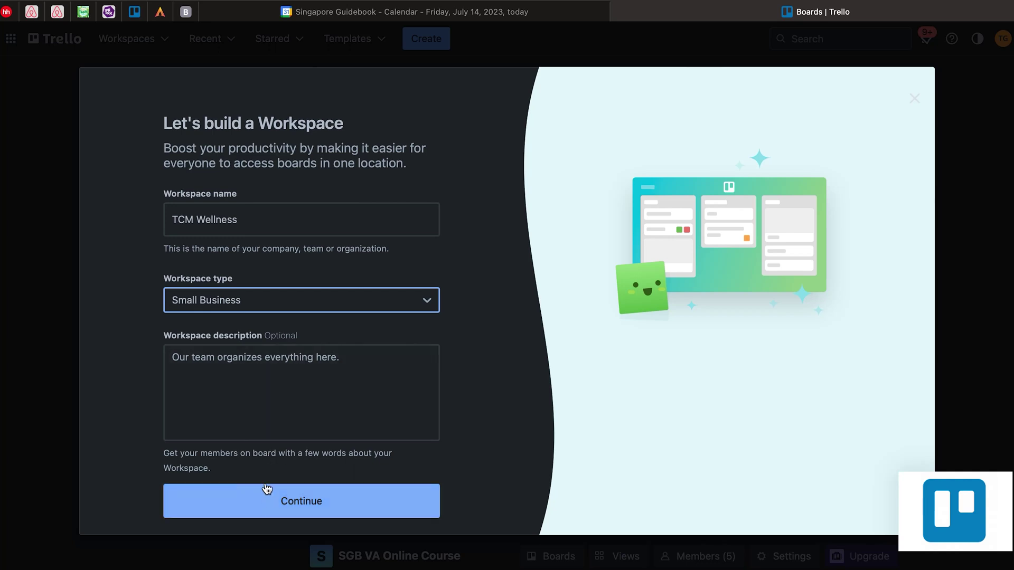
- Describe the workspace as "This is the workspace for the effective collaboration of TCM Wellness team." and create it without inviting members
left_click(312, 356)
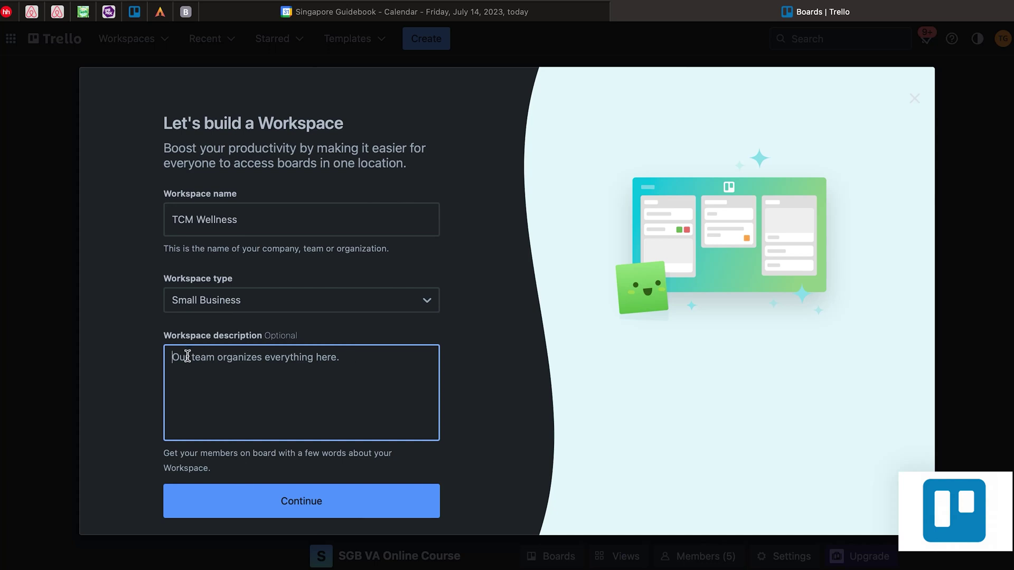
type("This is the work")
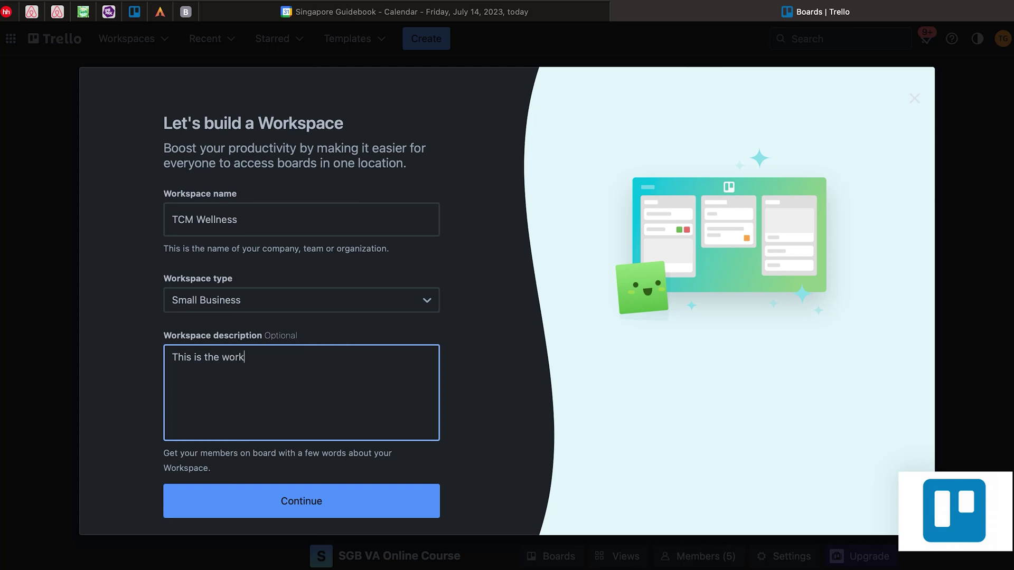
type("space for the effective colla")
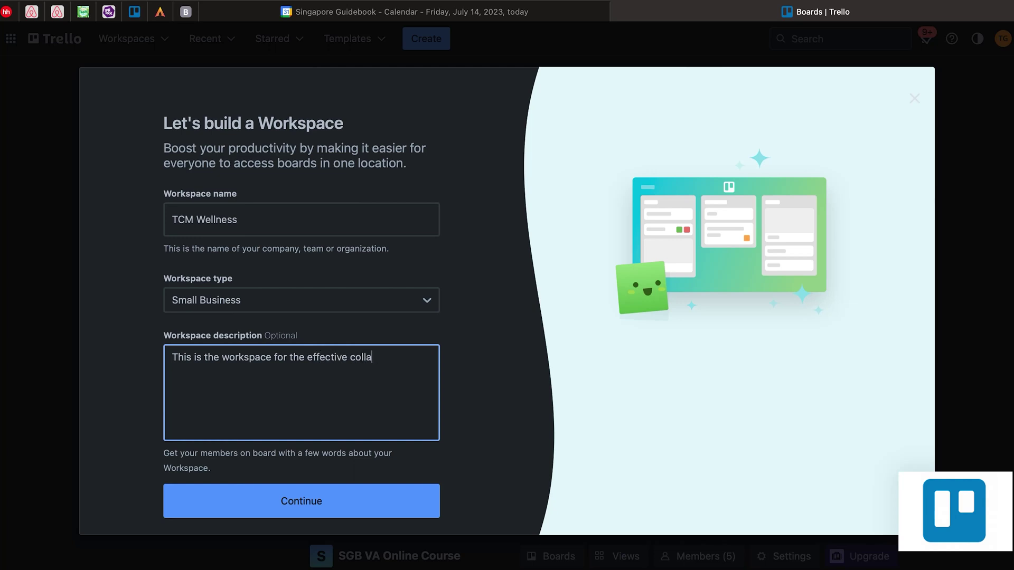
type("bora")
key("BackSpace")
type("of TCM Wellness tea")
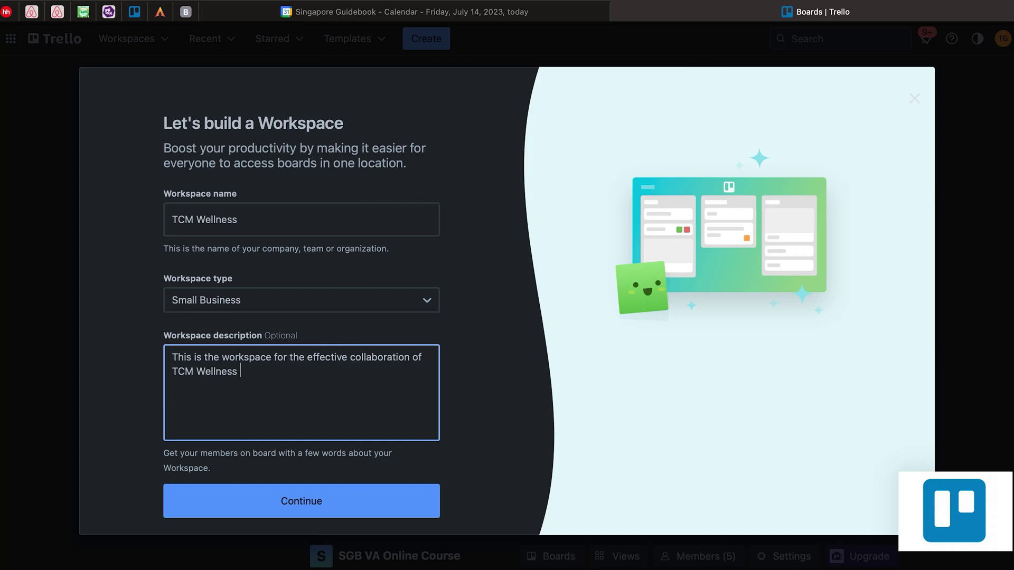
type("m.")
left_click(310, 502)
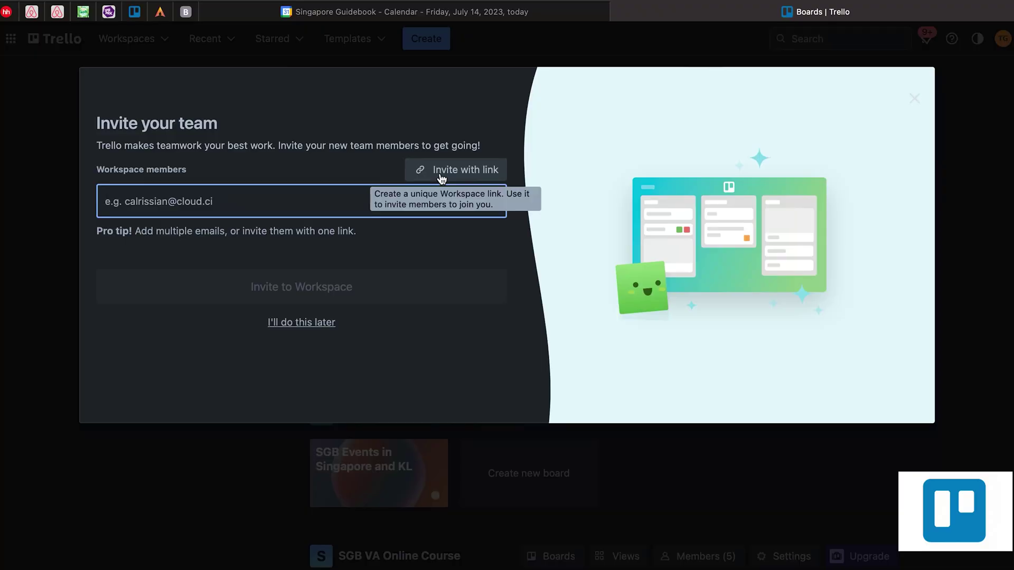
left_click(294, 325)
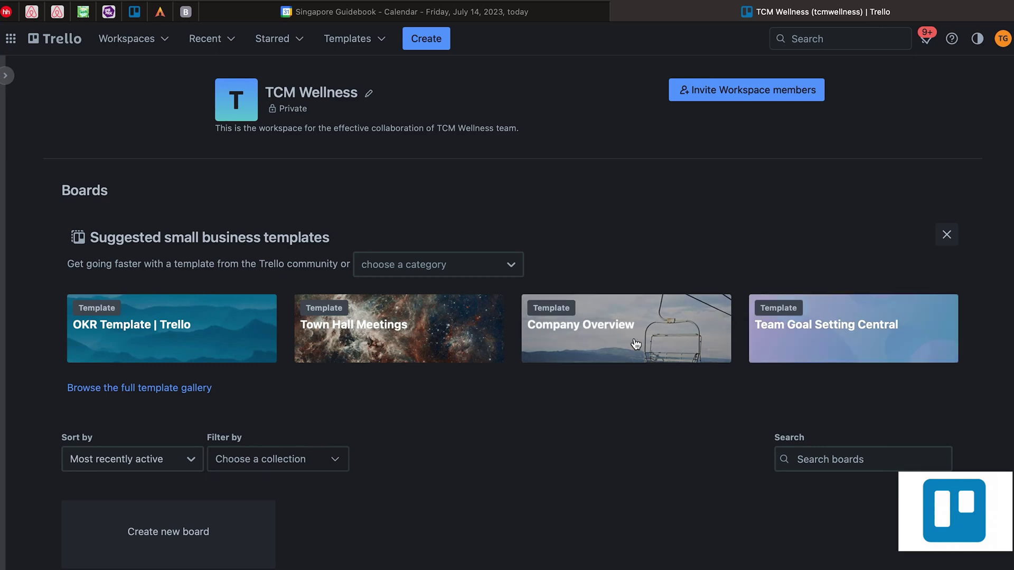
- Create a board titled "Social Media Content" in the TCM Wellness workspace with Workspace visibility
left_click(470, 270)
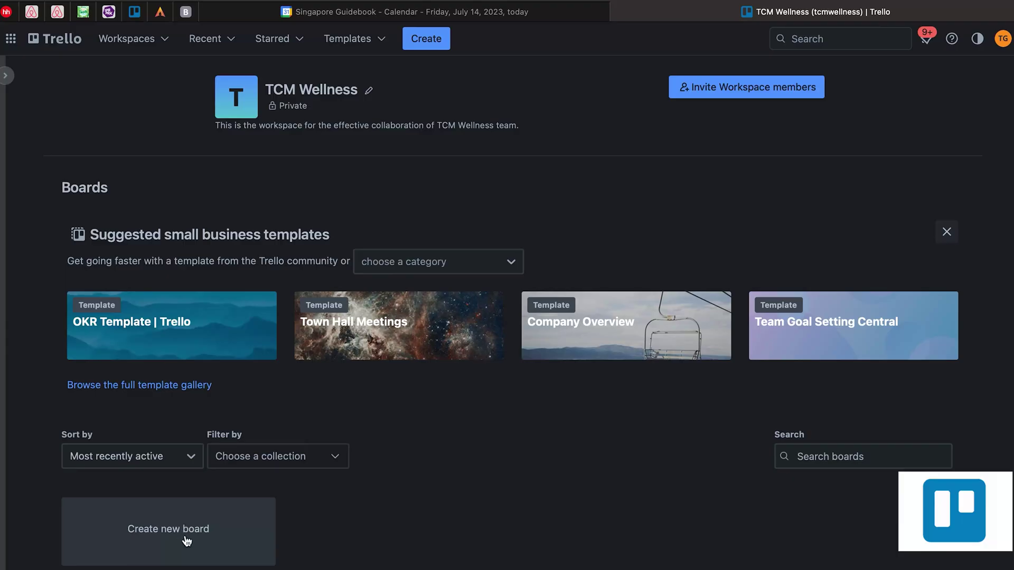
left_click(186, 539)
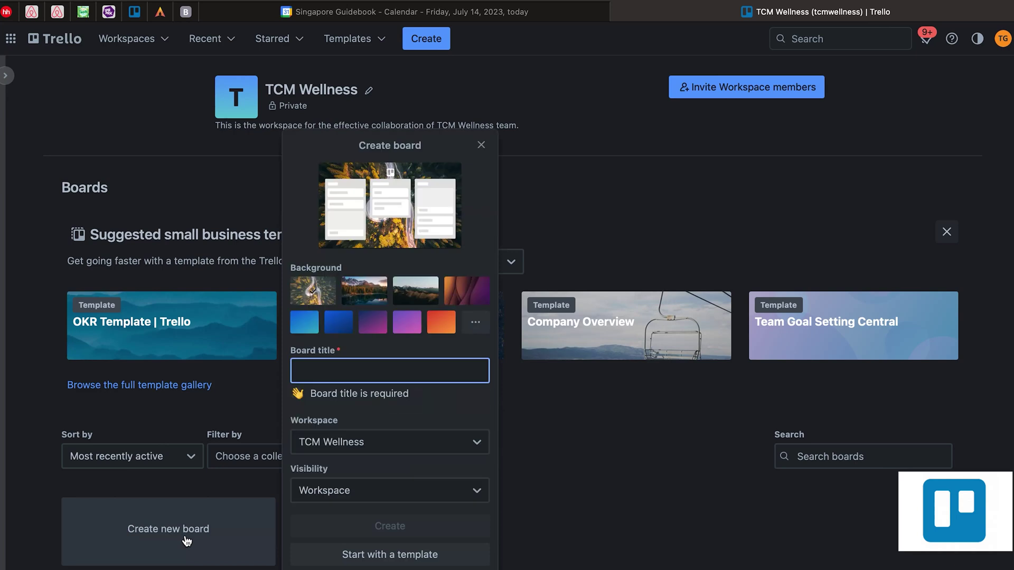
left_click(337, 374)
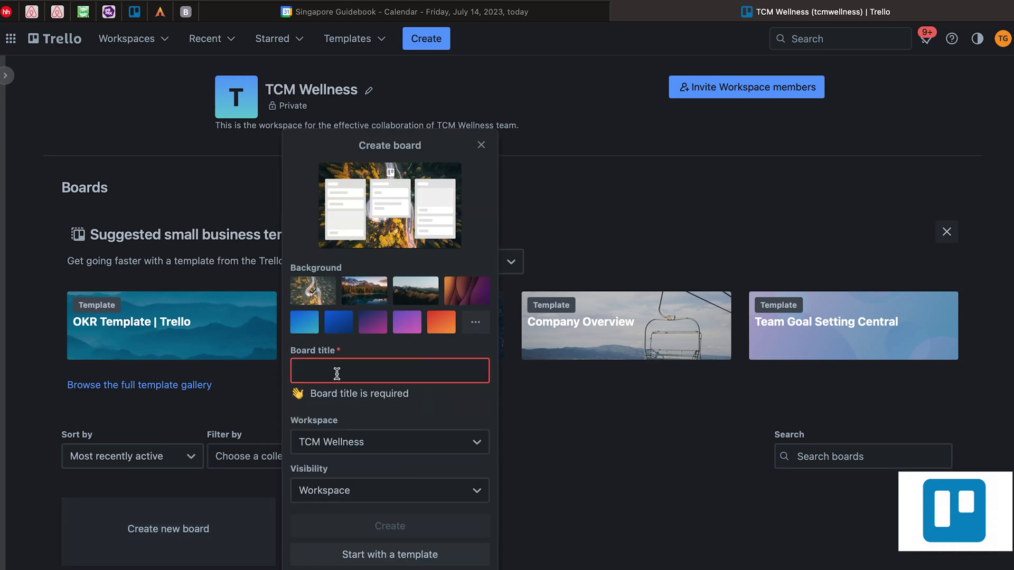
type("SMM")
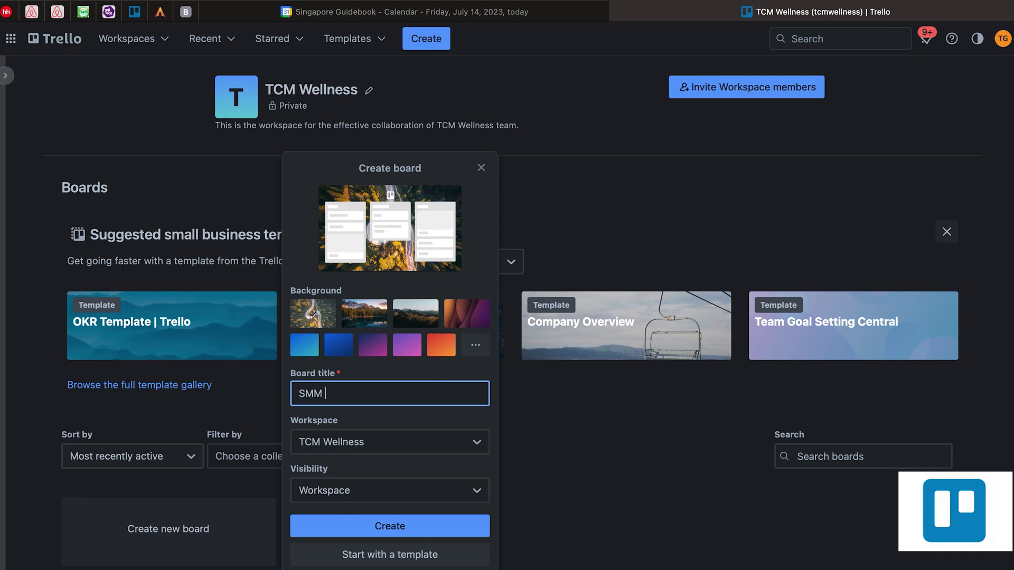
key("BackSpace")
key("BackSpace")
type("ocial Media Content")
left_click(378, 492)
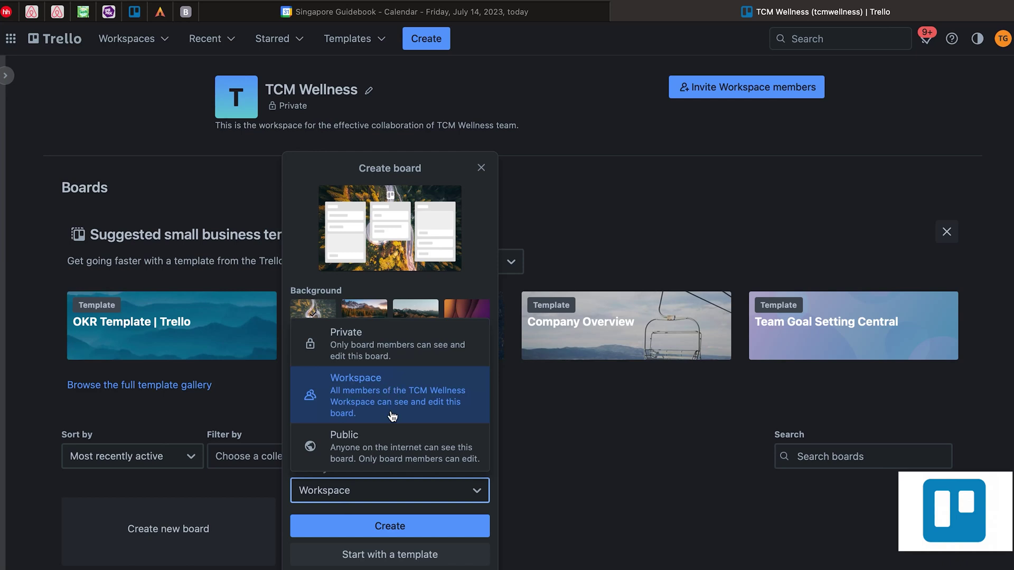
left_click(386, 499)
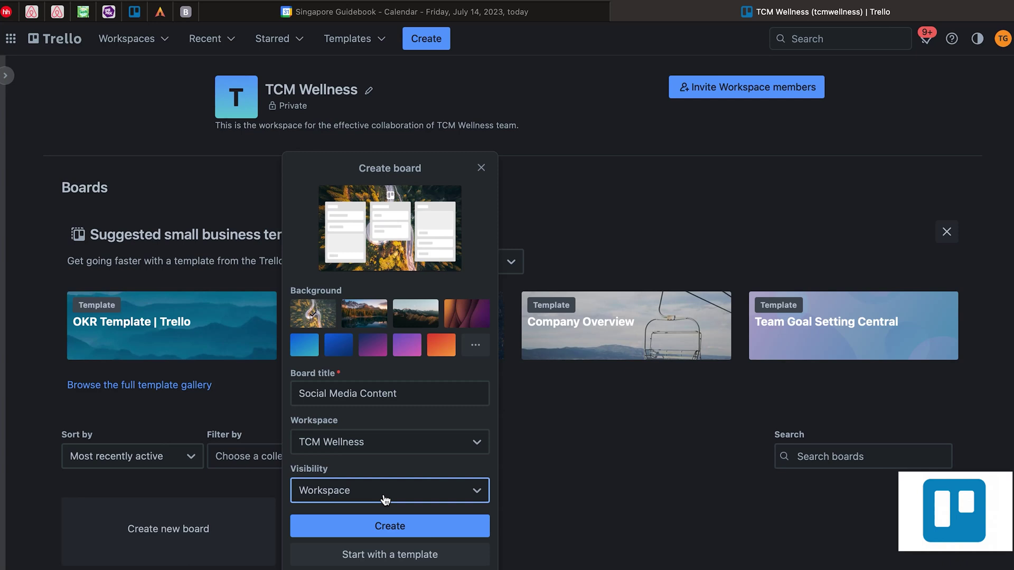
left_click(385, 528)
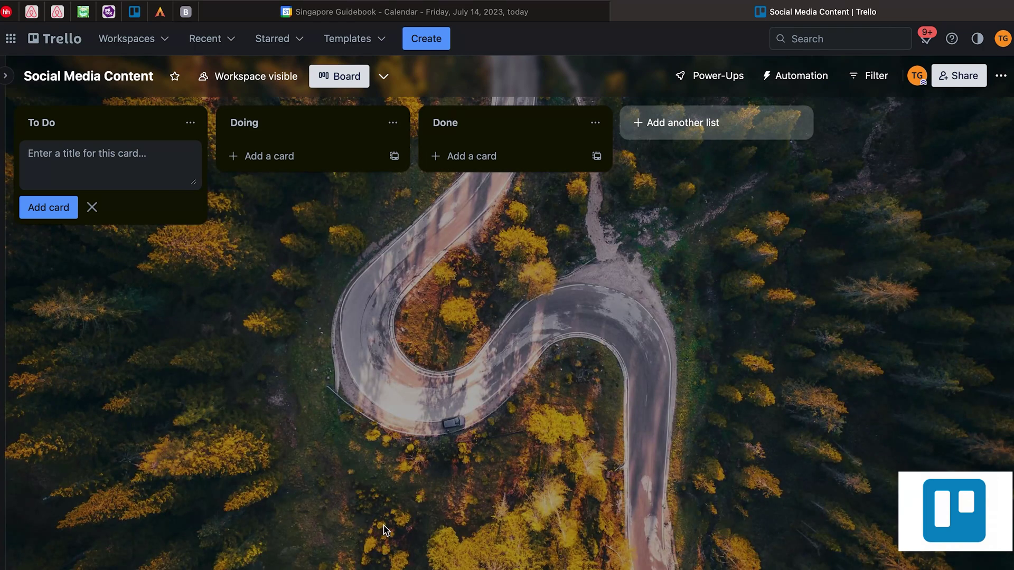
- Rename the board's first list, "To Do", as "Sociam Media Documents"
left_click(65, 123)
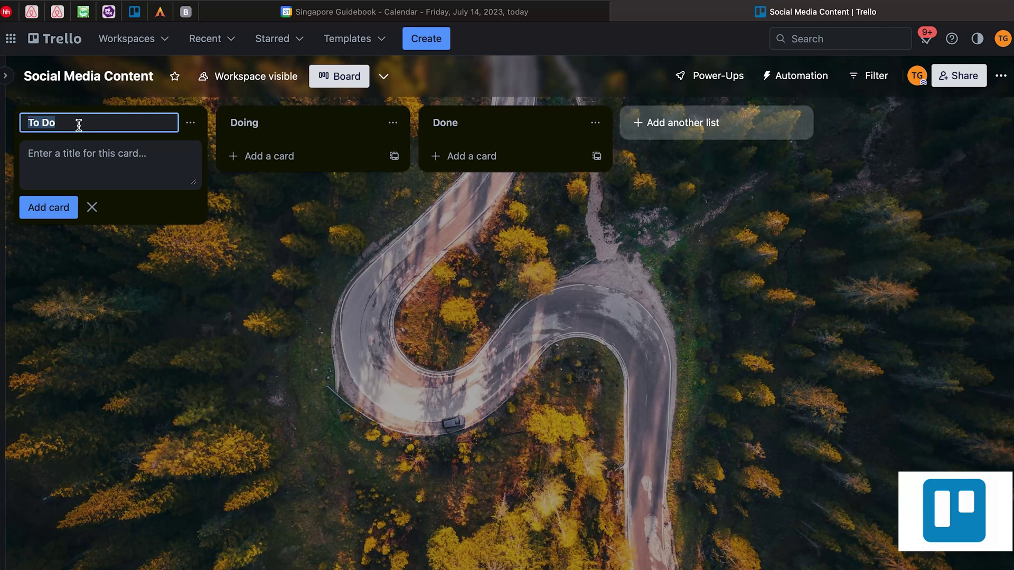
type("Sociam Media C")
type("osumen")
key("BackSpace")
type("suments")
key("BackSpace")
key("BackSpace")
key("BackSpace")
key("BackSpace")
key("BackSpace")
key("BackSpace")
key("BackSpace")
key("BackSpace")
key("BackSpace")
key("BackSpace")
type("Documents")
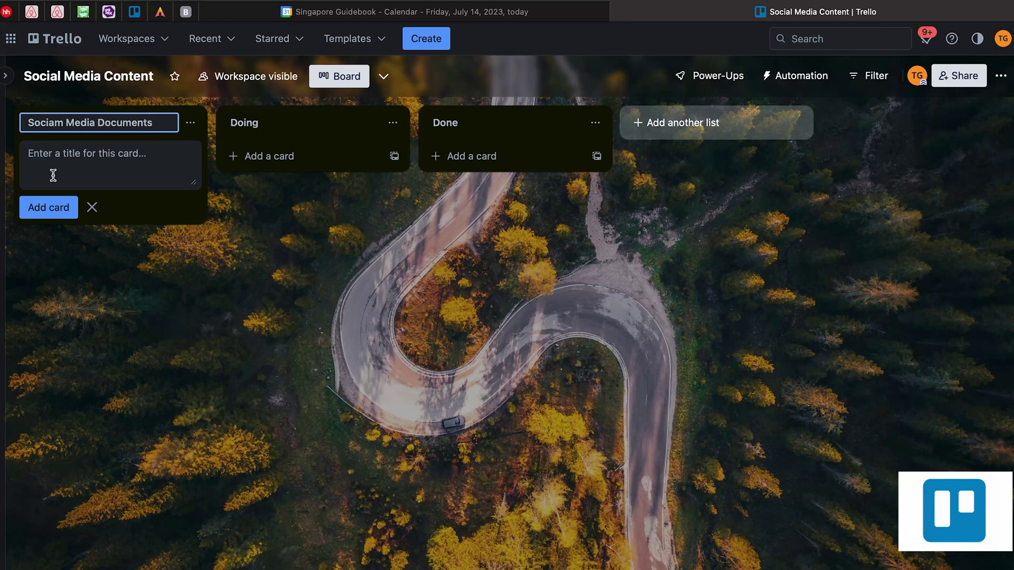
left_click(52, 172)
- Rename the "Doing" list as "To Do" and the "Done" list as "In Progress"
left_click(261, 132)
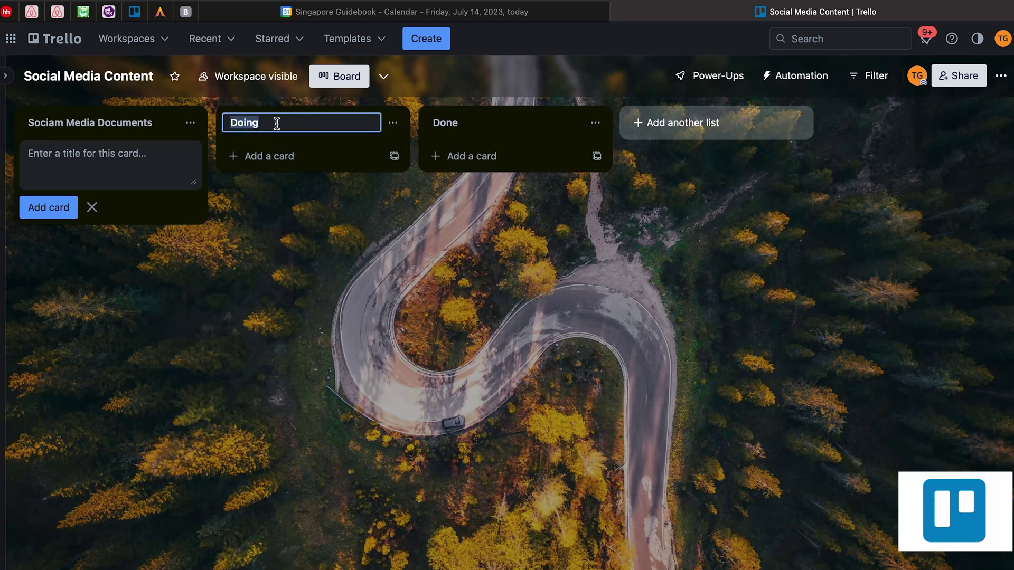
type("To Do")
left_click(465, 124)
key("BackSpace")
type("In Progr")
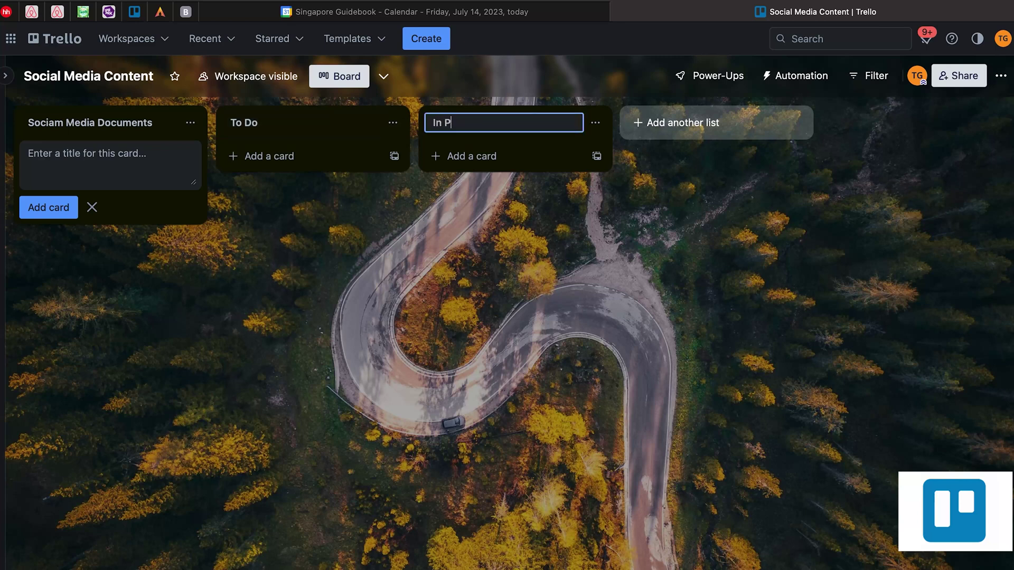
type("ss")
- Add two more lists named "Done" and "Archive" after the In Progress list
left_click(667, 123)
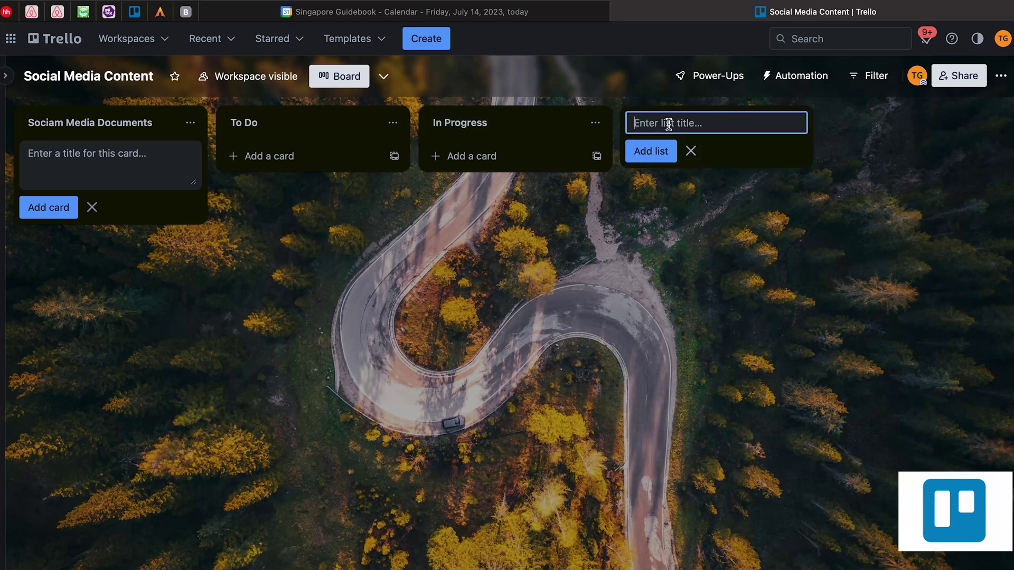
type("Do be")
key("BackSpace")
key("BackSpace")
type("ne")
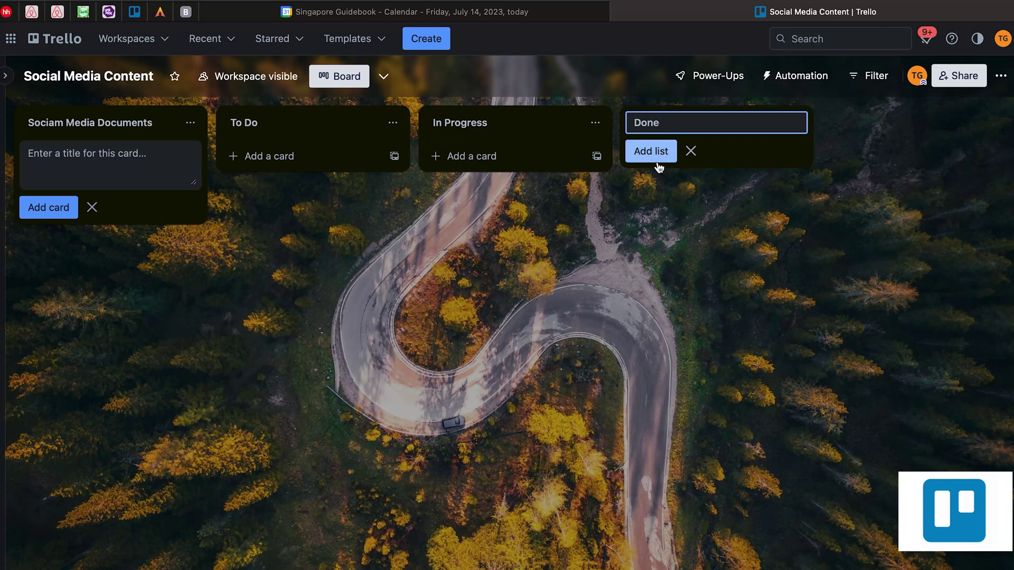
left_click(656, 158)
type("Archive")
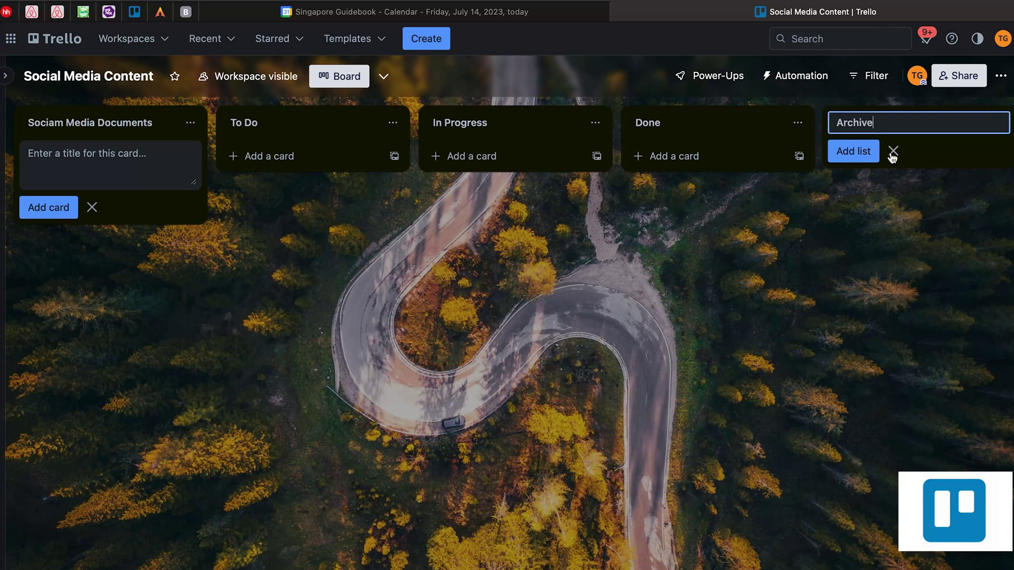
left_click(871, 152)
- Add a card titled "Monthly Content Plan" to the Social Media Documents list
scroll(720, 223, "left", 2)
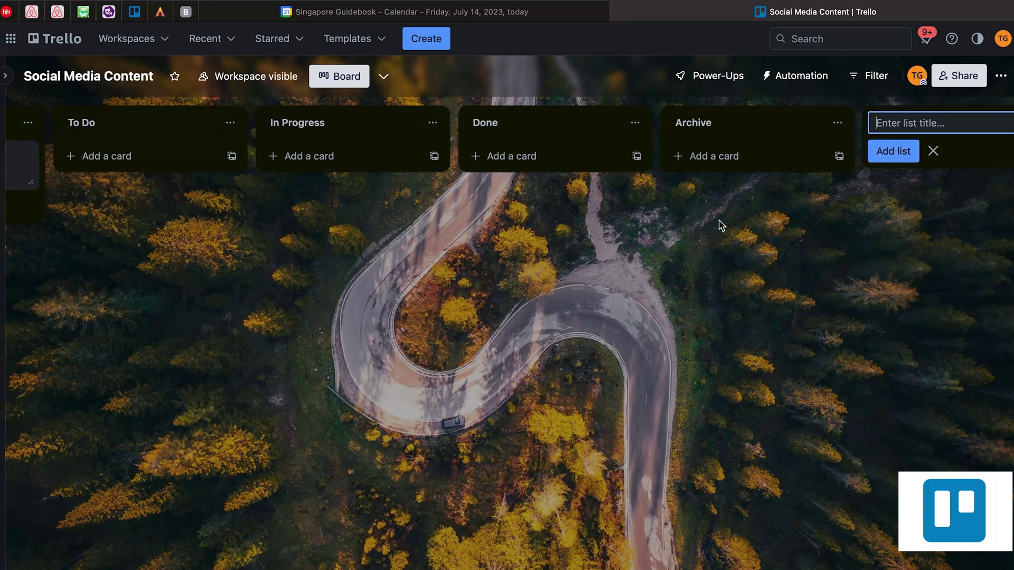
scroll(721, 225, "left", 5)
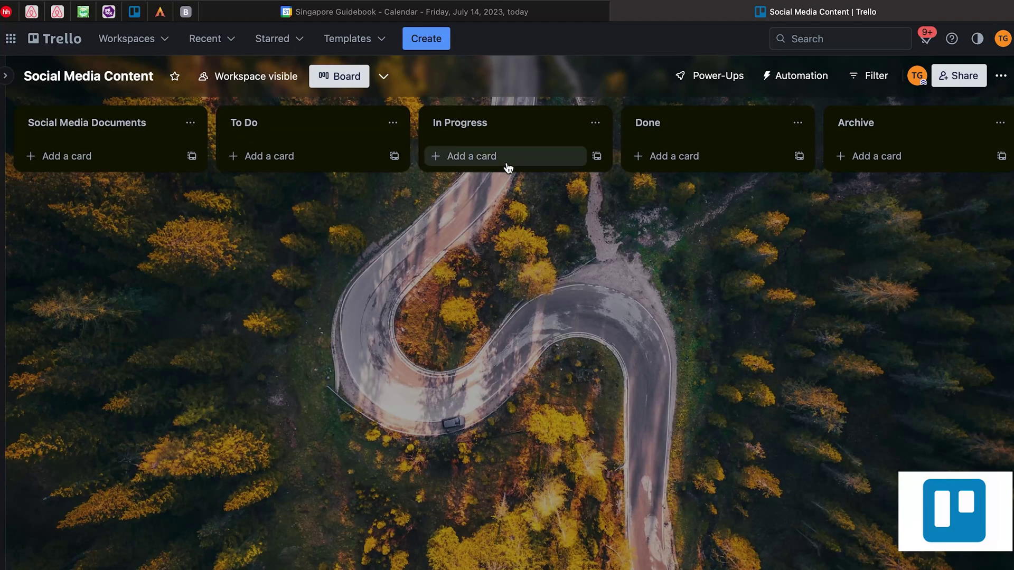
scroll(500, 153, "right", 2)
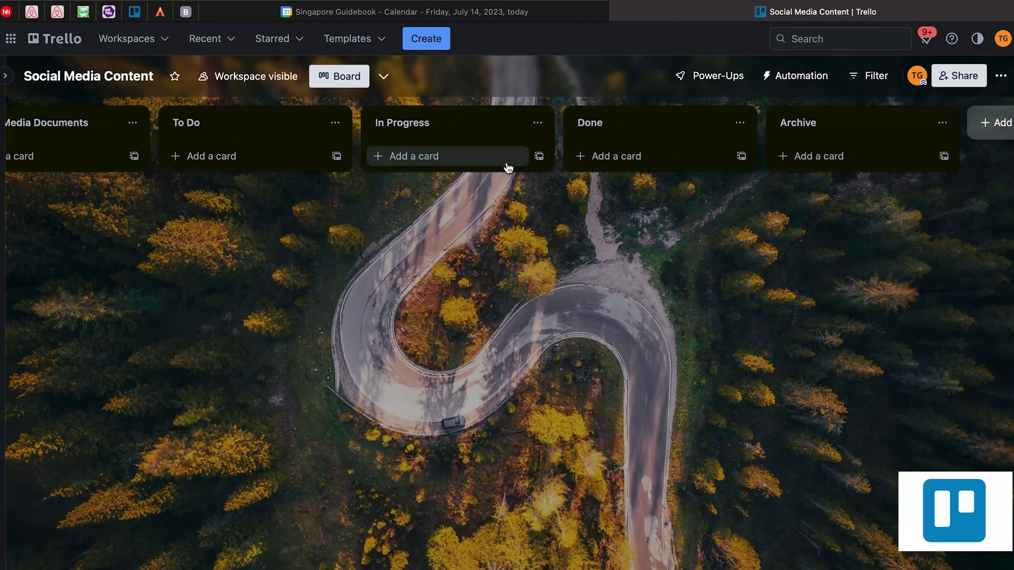
scroll(508, 168, "left", 2)
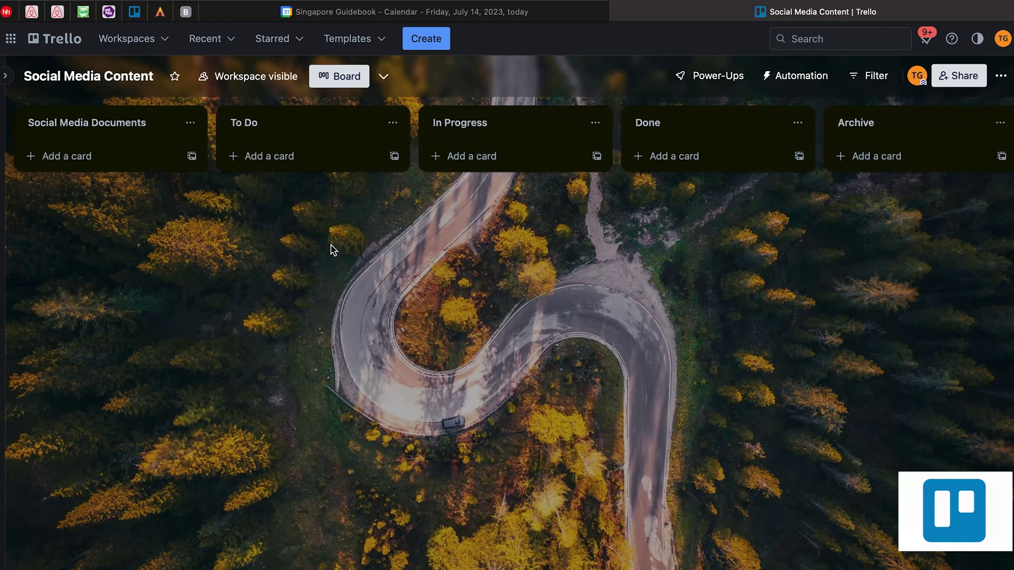
left_click(59, 157)
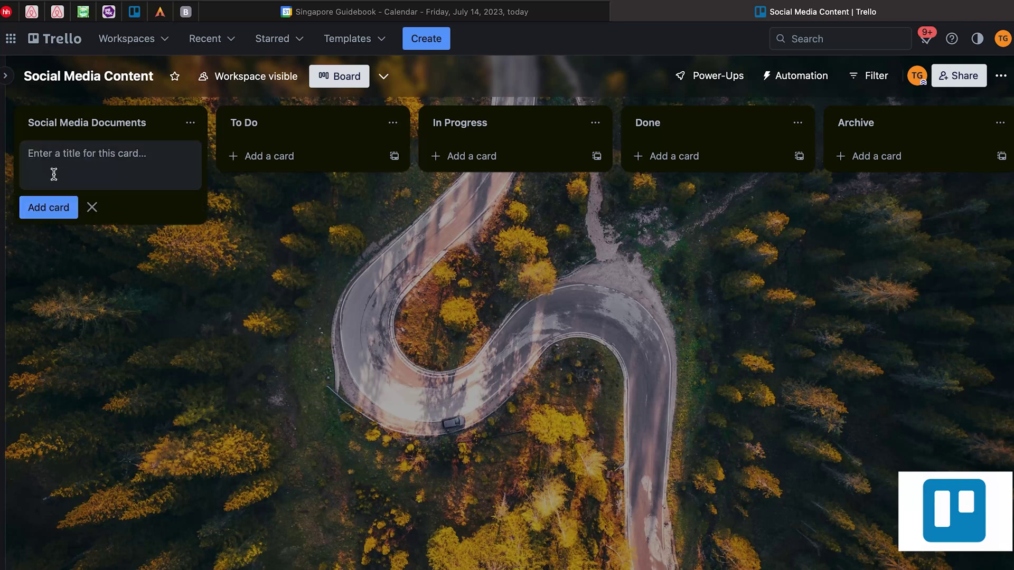
type("Conten")
key("BackSpace")
key("BackSpace")
key("BackSpace")
key("BackSpace")
key("BackSpace")
key("BackSpace")
type("Yes")
key("BackSpace")
key("BackSpace")
key("BackSpace")
type("Monthly ")
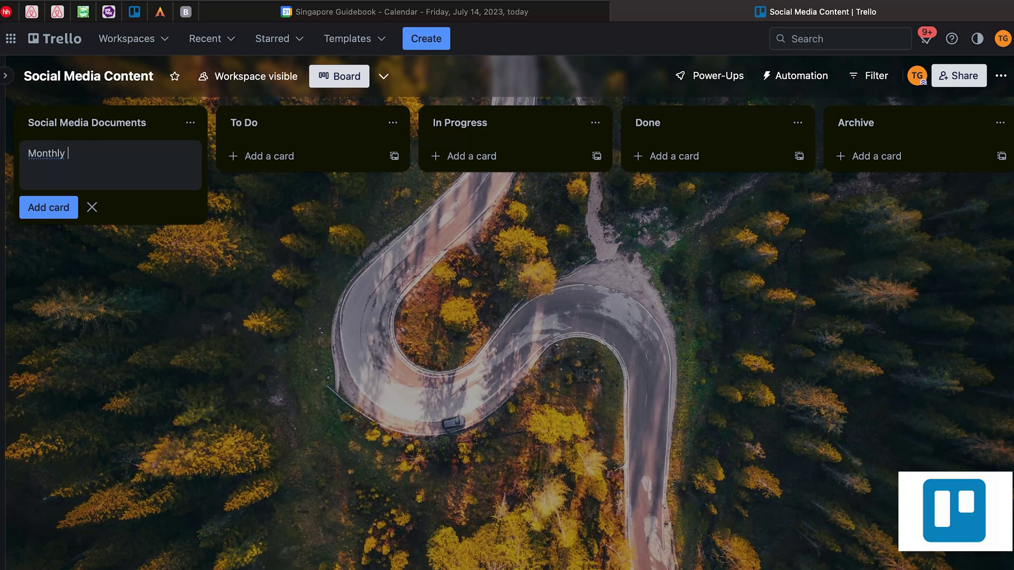
type("Content Pla")
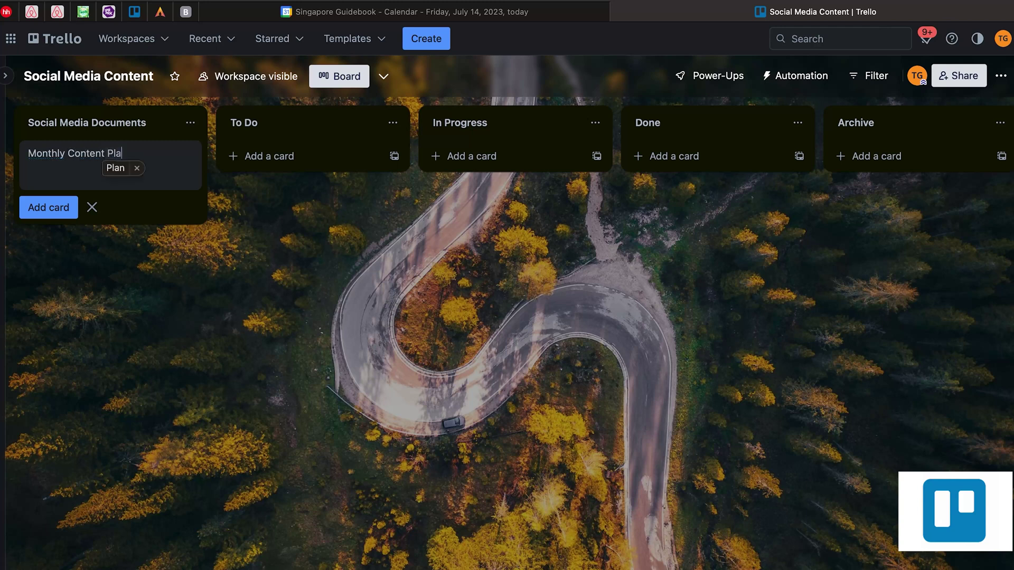
type("n")
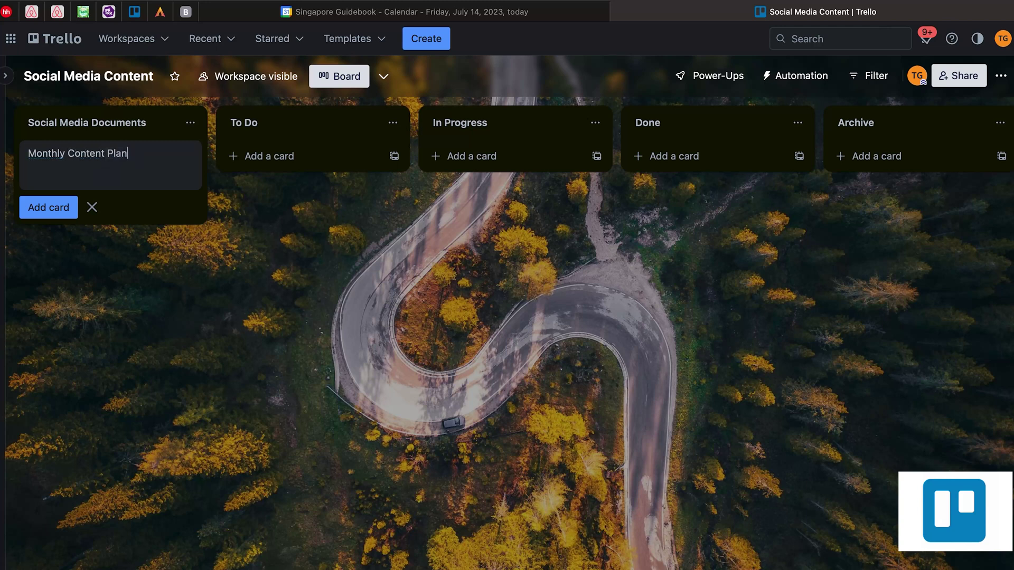
left_click(61, 210)
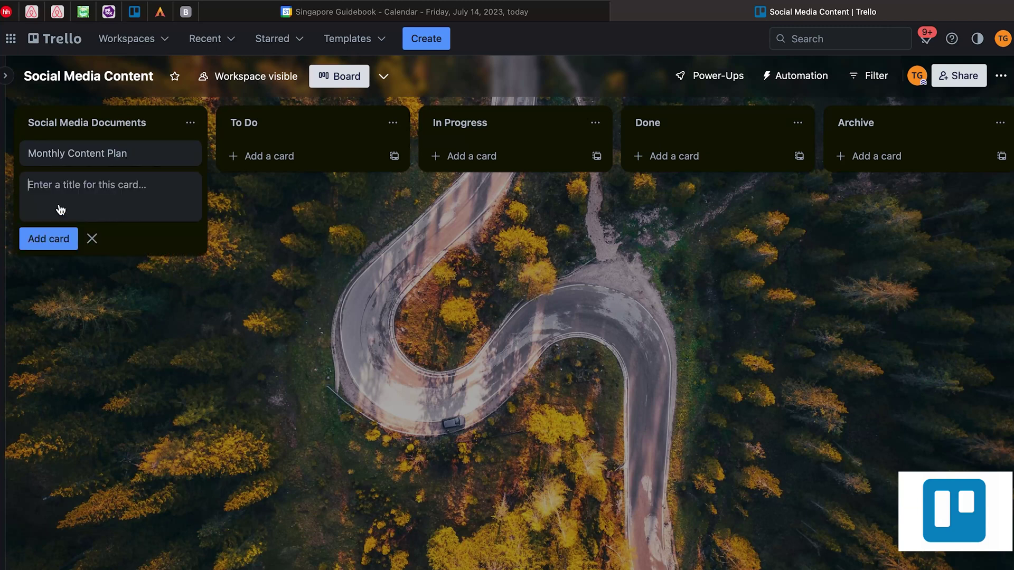
- Open the full details of the Monthly Content Plan card
left_click(193, 158)
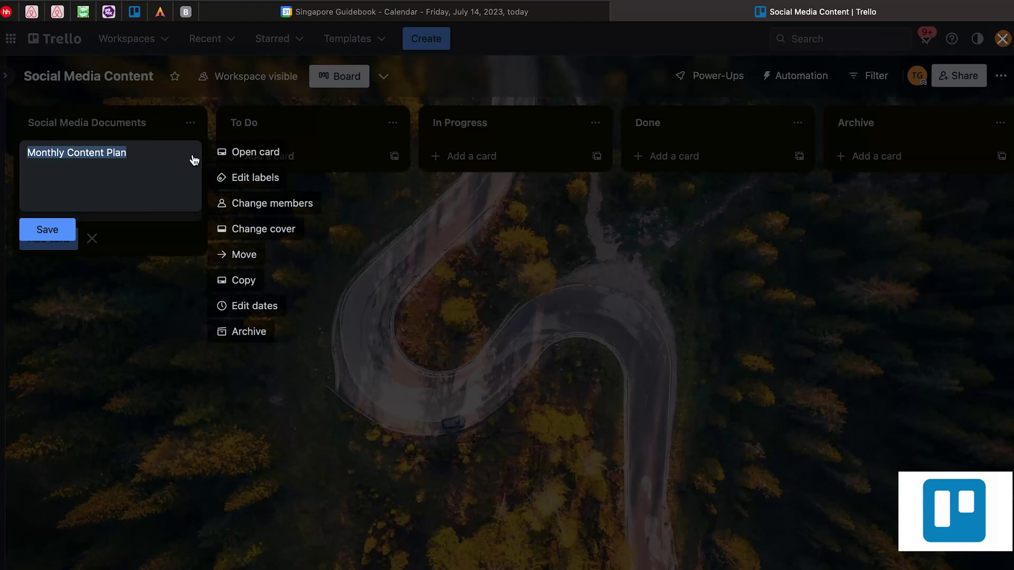
left_click(251, 153)
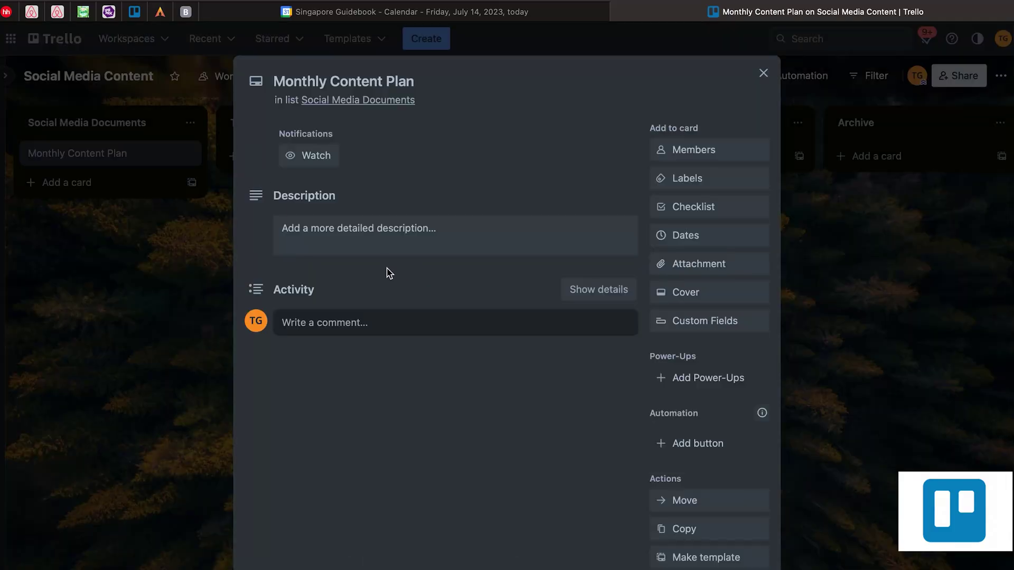
left_click(327, 230)
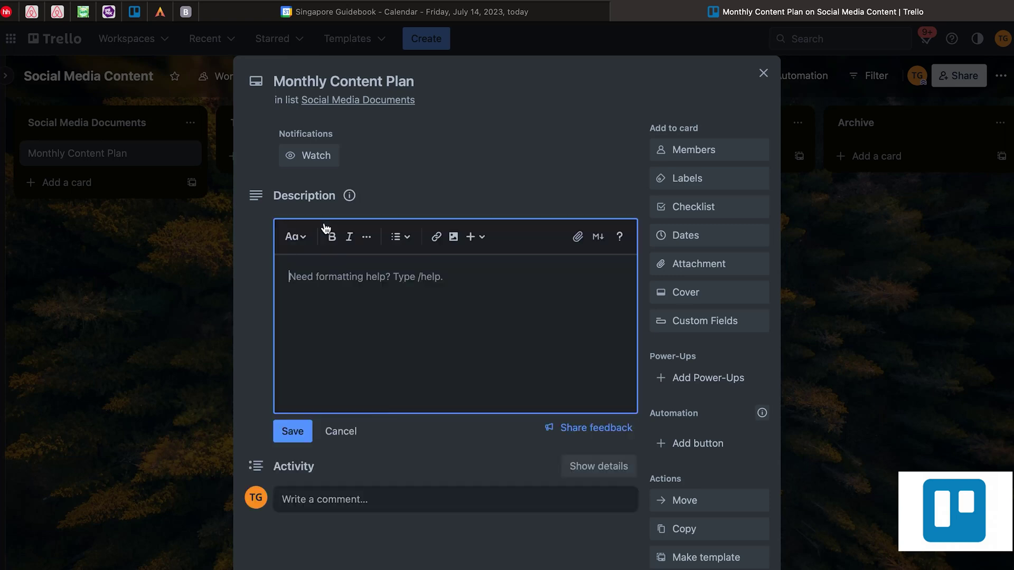
left_click(328, 508)
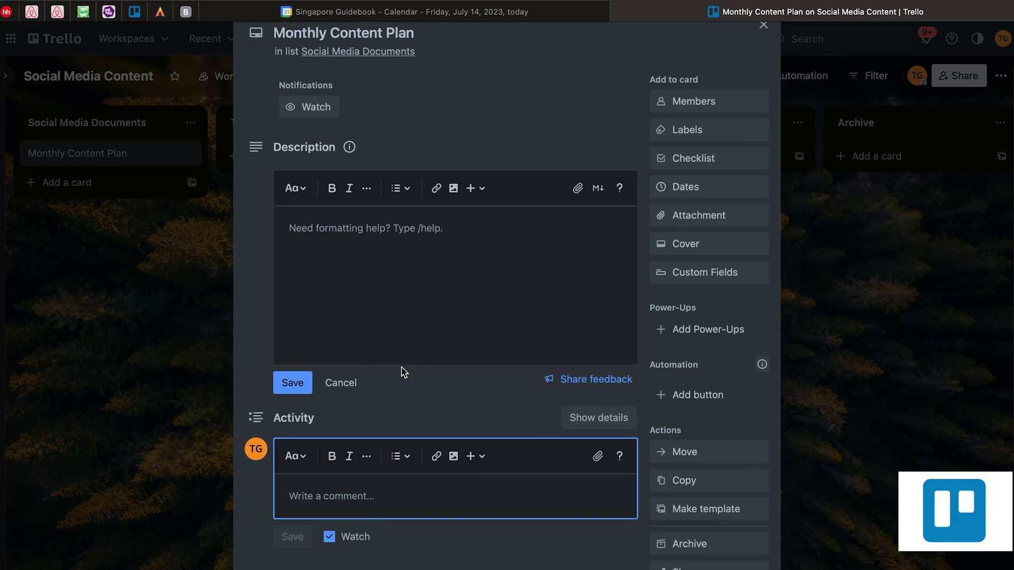
scroll(403, 372, "down", 1)
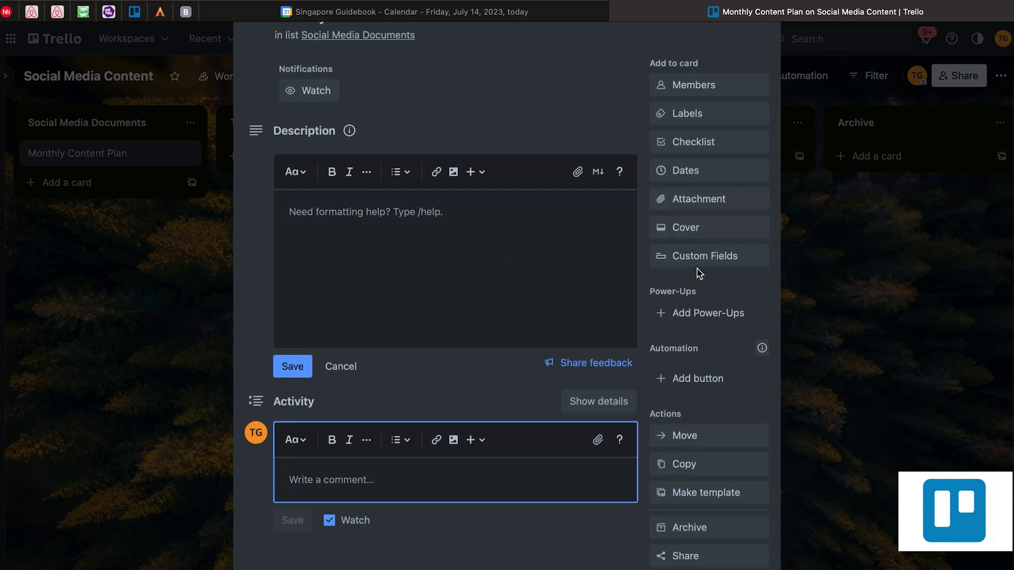
left_click(491, 218)
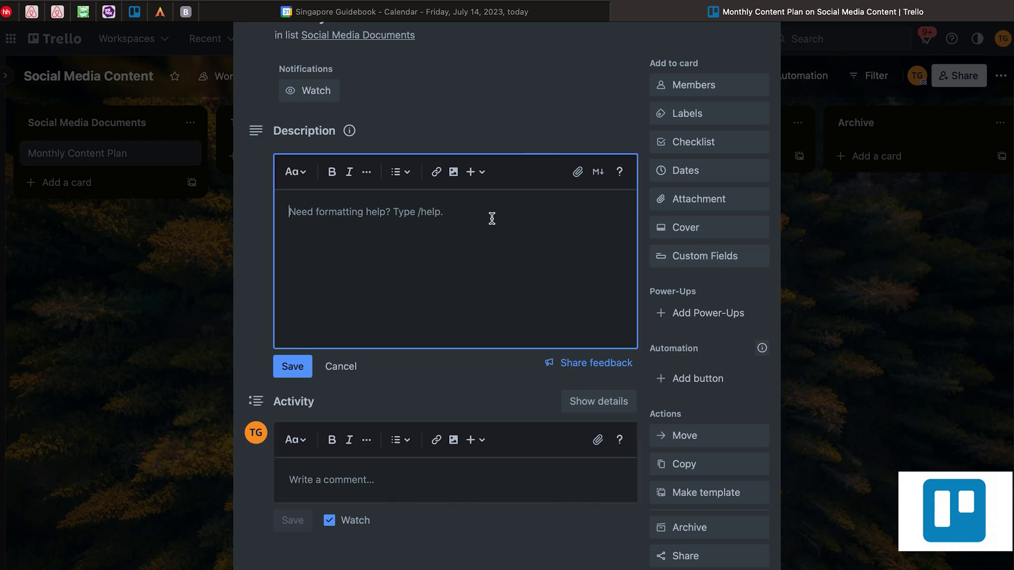
scroll(491, 218, "up", 2)
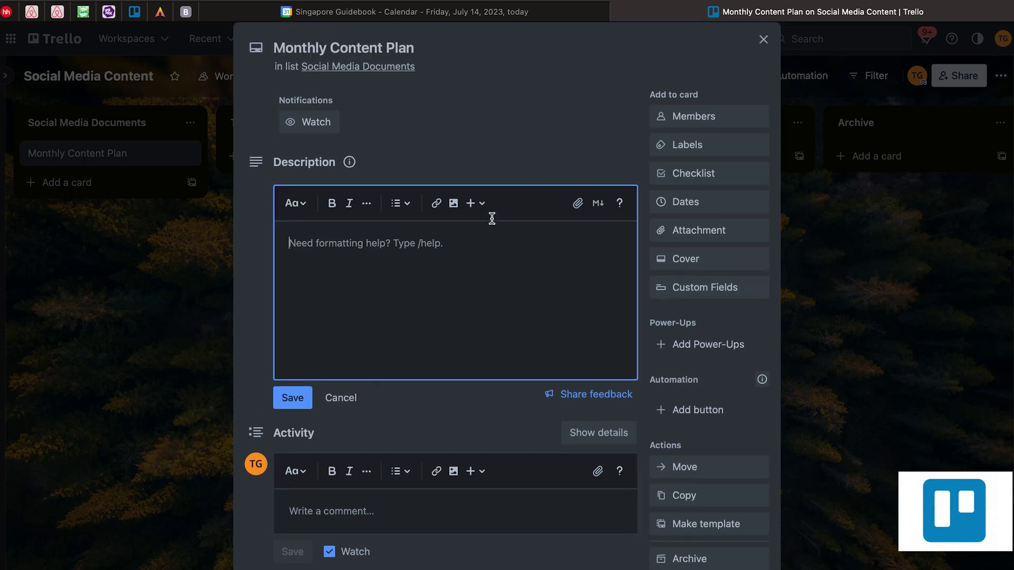
- Attach the file Declaration Form-2.pdf from the computer's Desktop folder to the Monthly Content Plan card
left_click(712, 243)
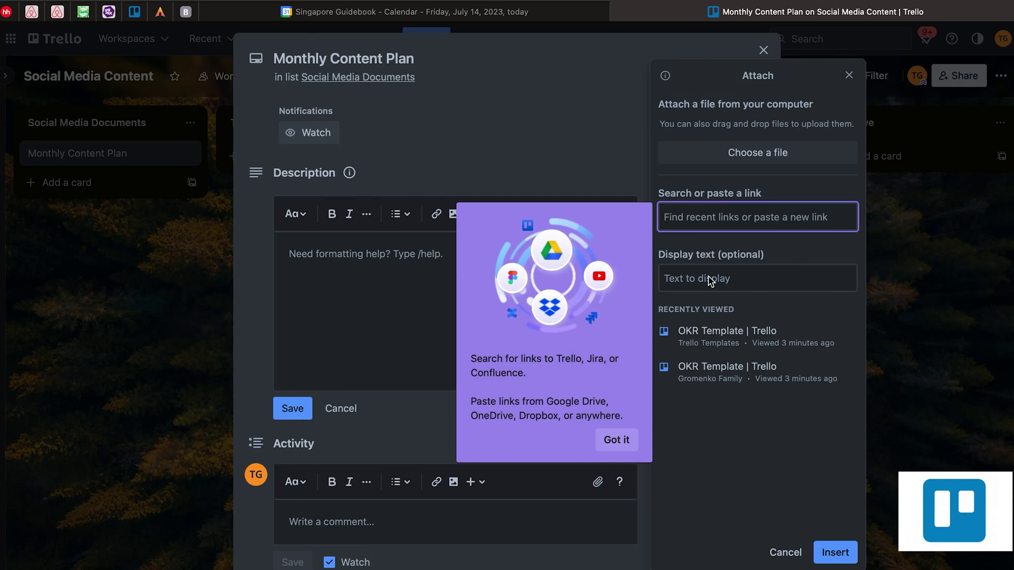
left_click(737, 227)
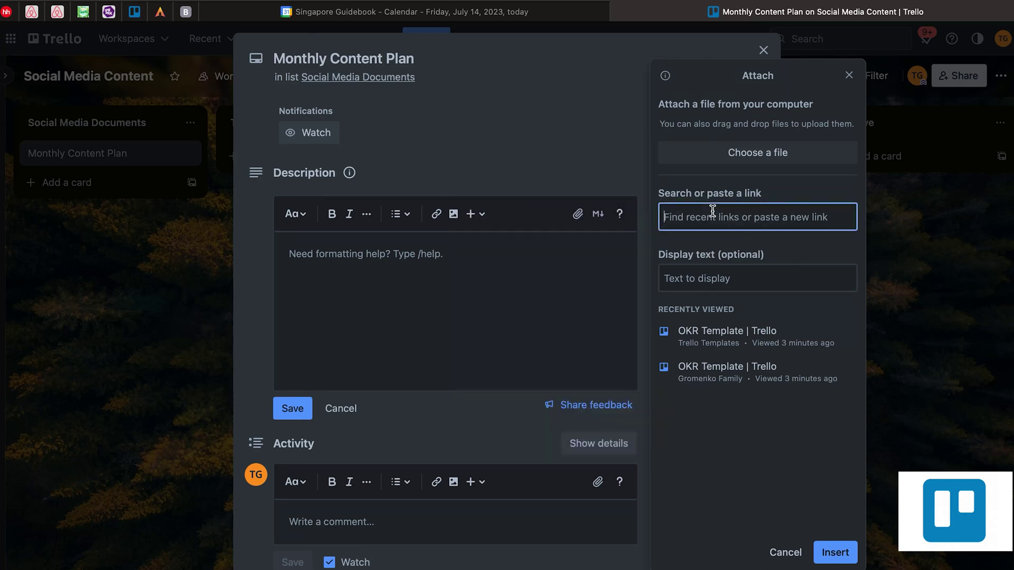
left_click(714, 154)
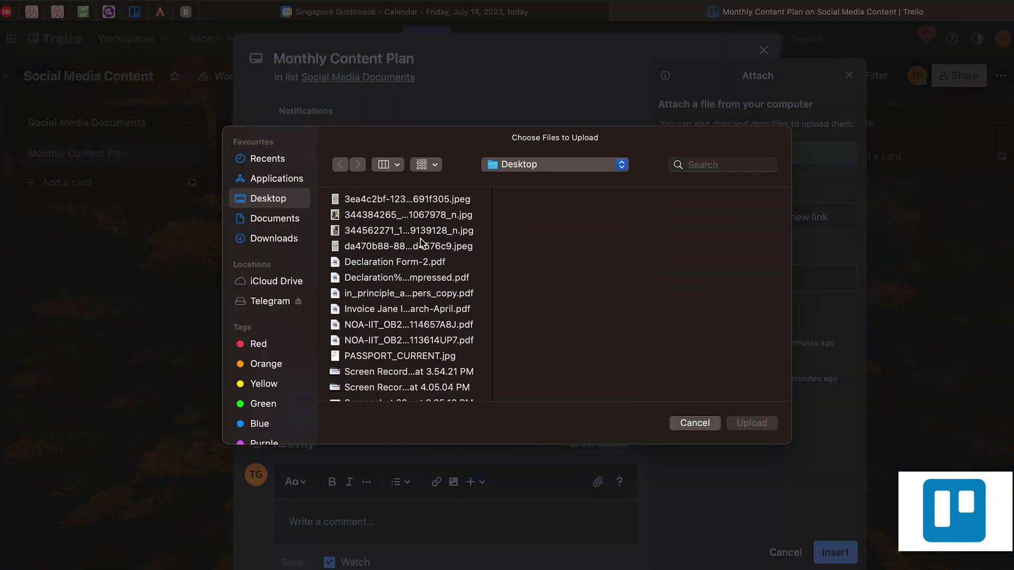
scroll(366, 254, "down", 1)
double_click(362, 245)
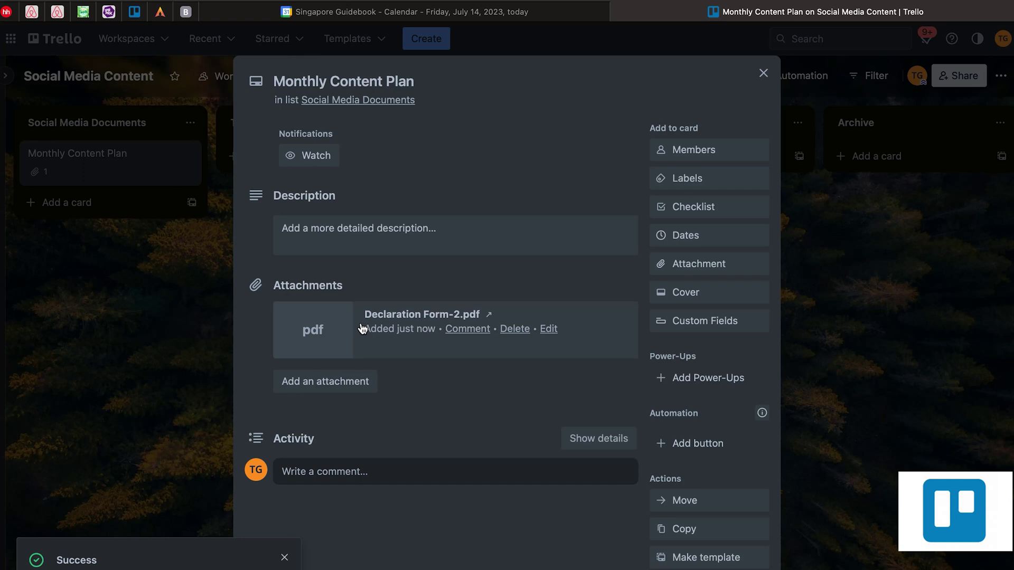
- Rename the card's PDF attachment as "SMM June 2023 Plan"
left_click(549, 329)
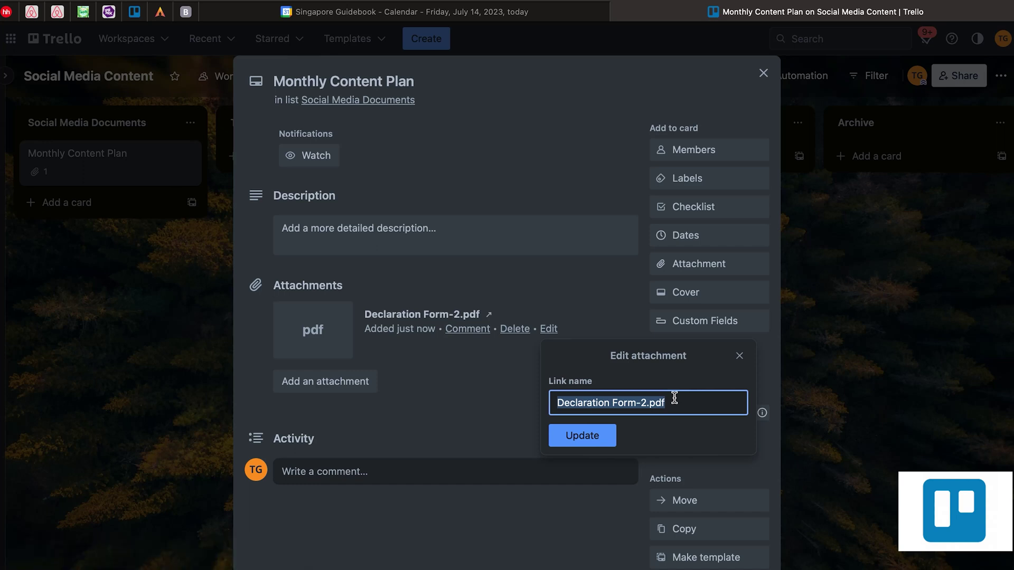
type("S")
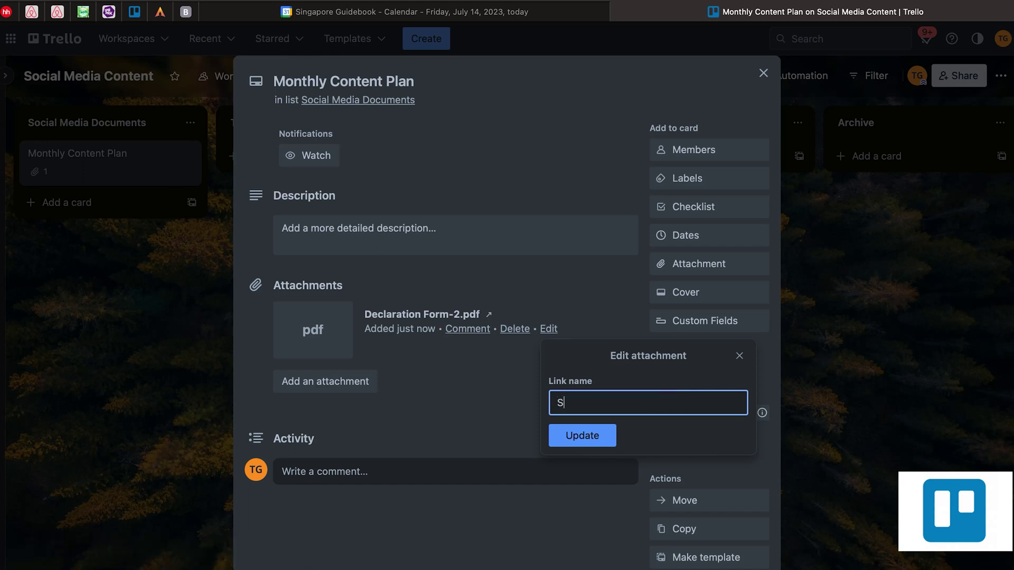
type("MM June 2023 Plan")
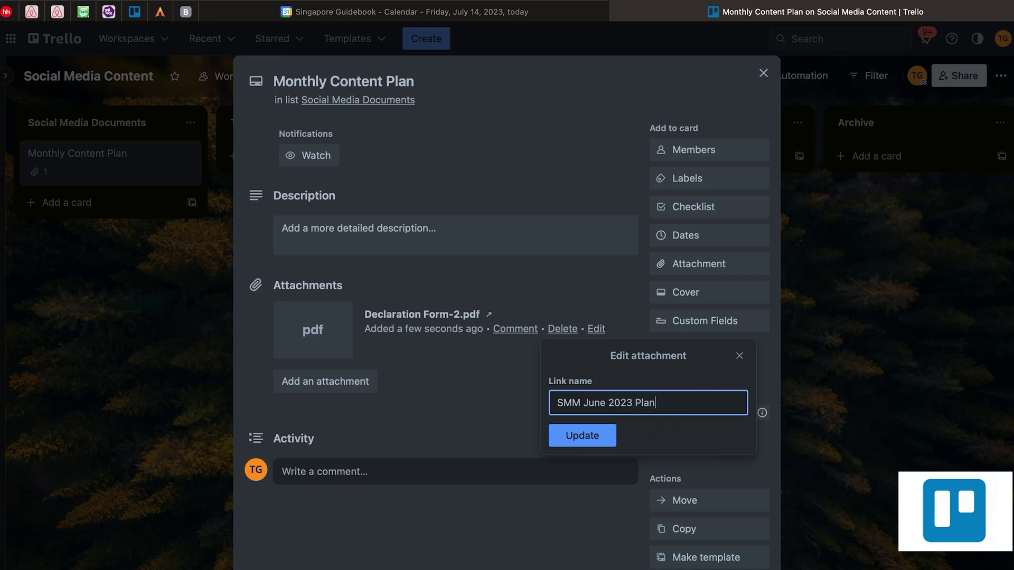
left_click(577, 437)
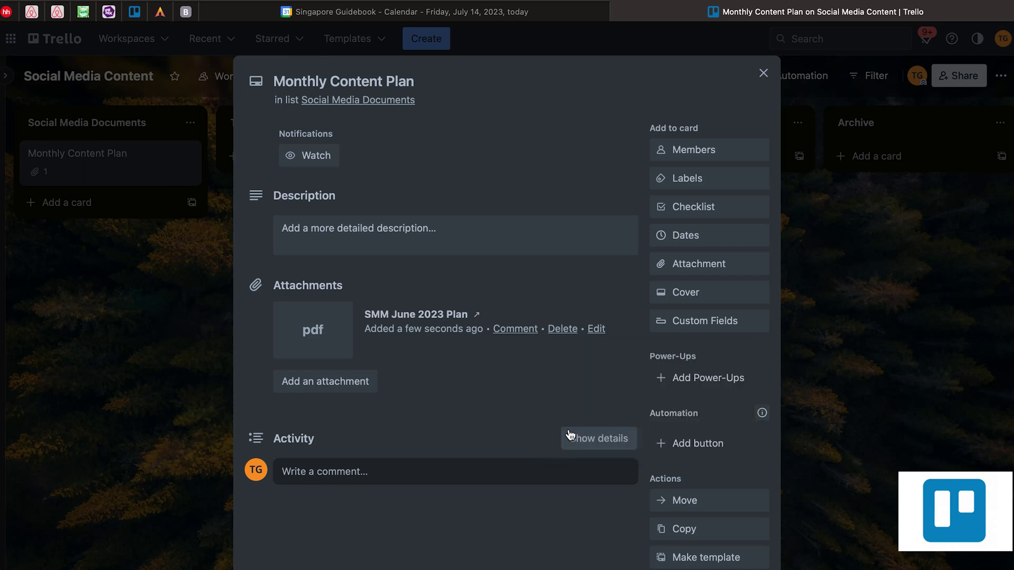
- Give the Monthly Content Plan card a purple cover and close the card
left_click(691, 291)
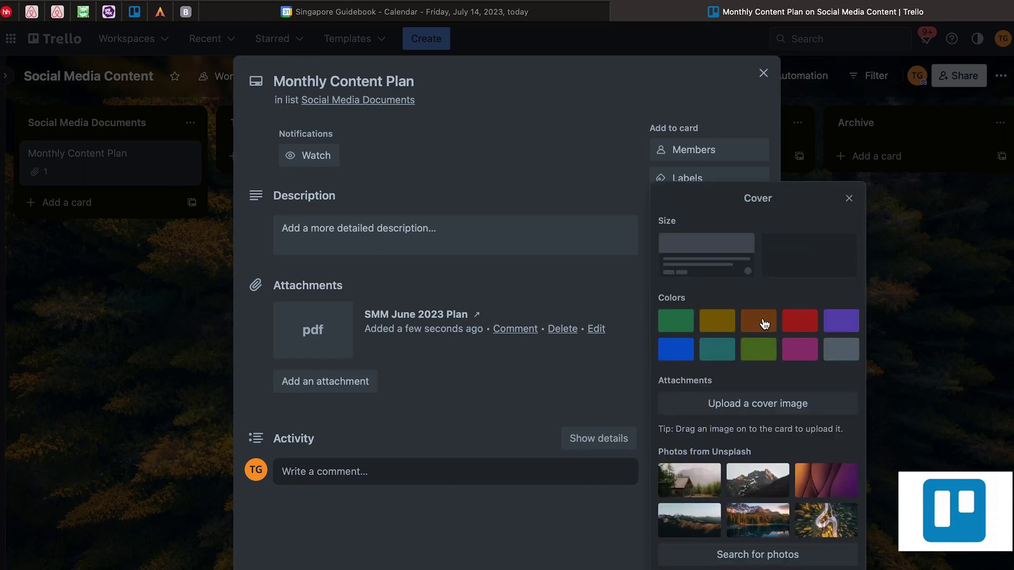
left_click(826, 323)
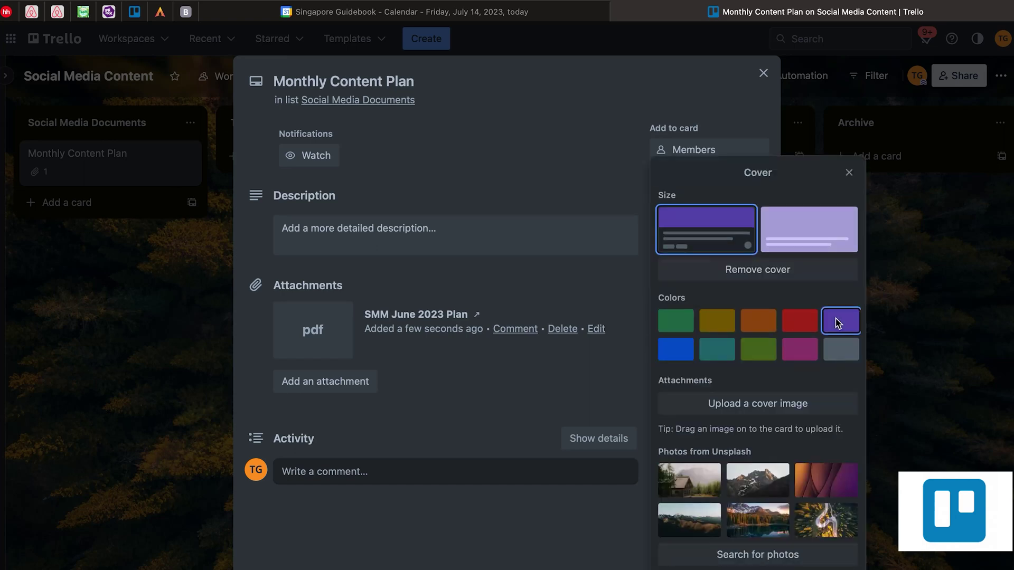
left_click(534, 226)
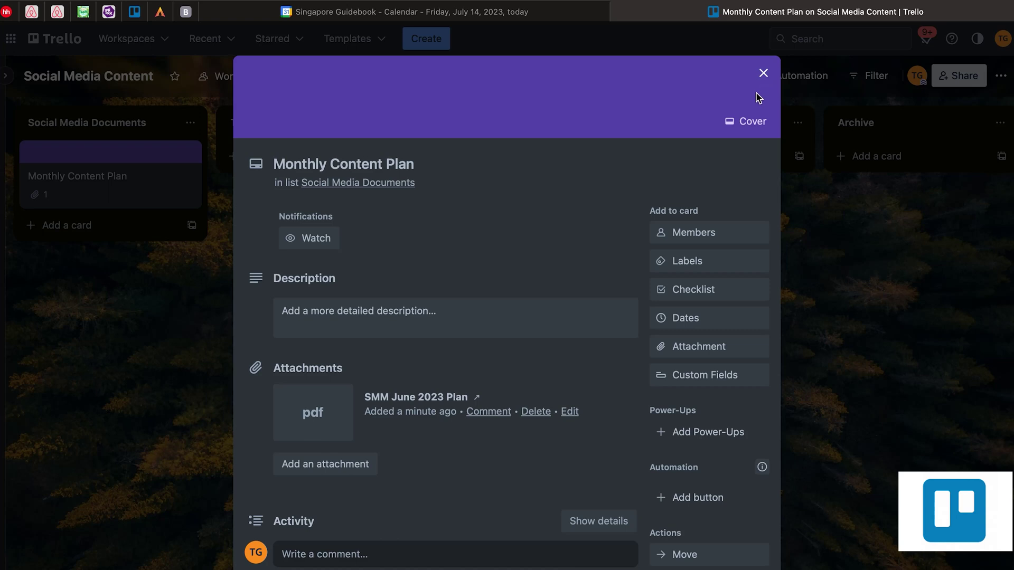
left_click(763, 74)
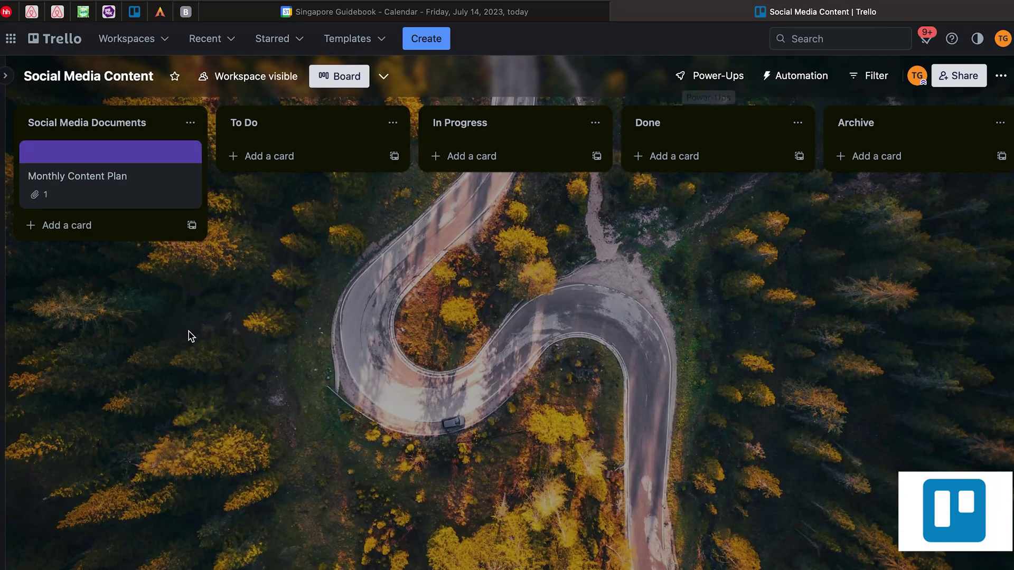
- Add a card titled "Photoshoot Materials July 2023" to the Social Media Documents list
left_click(64, 226)
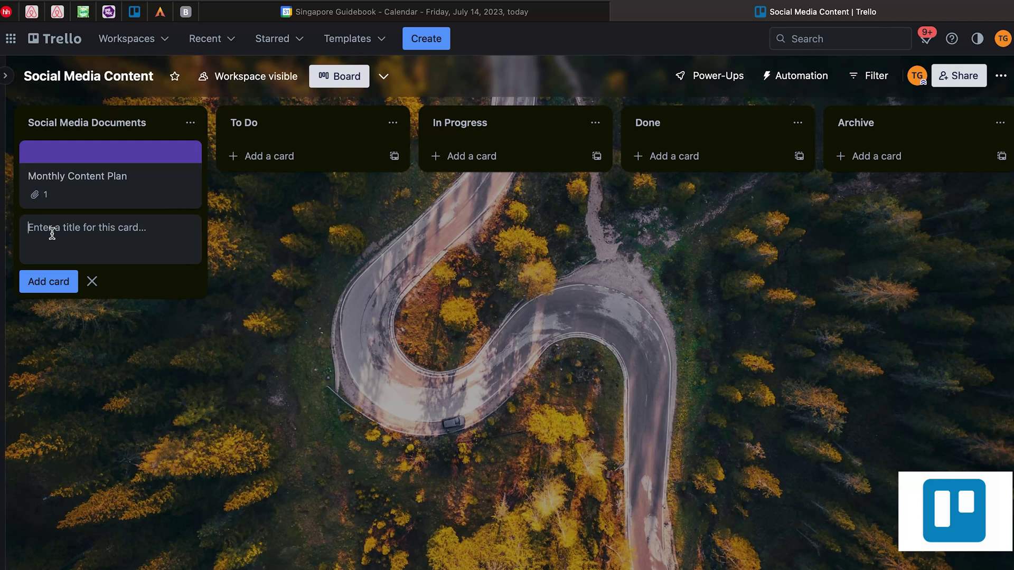
type("Photoshoot")
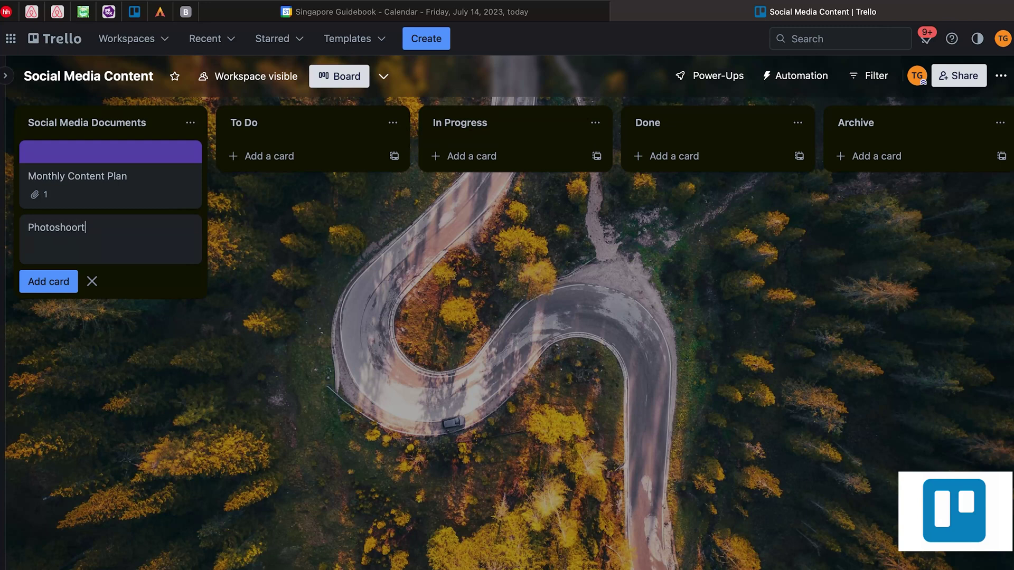
type(" Materials July 2023")
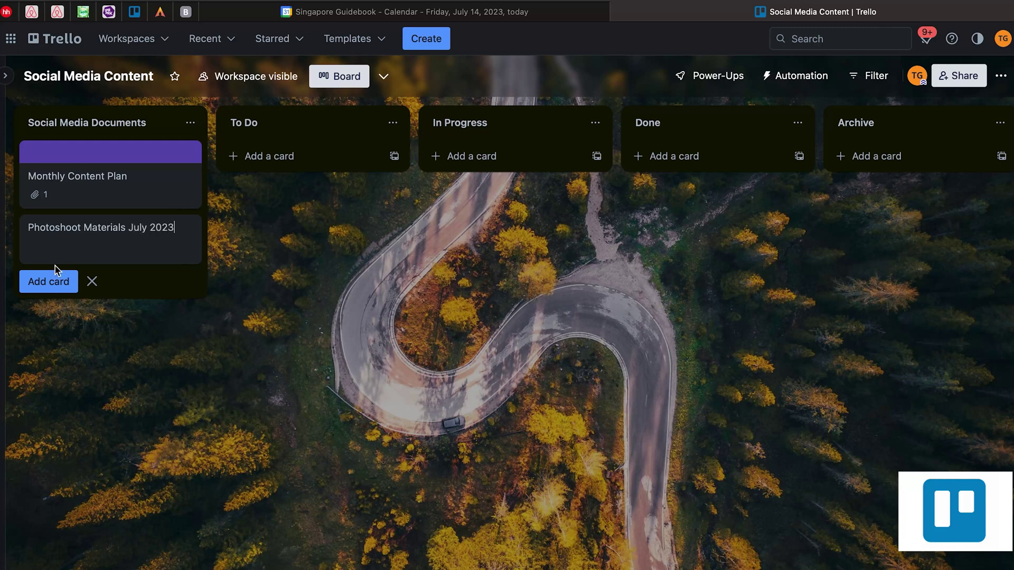
left_click(35, 281)
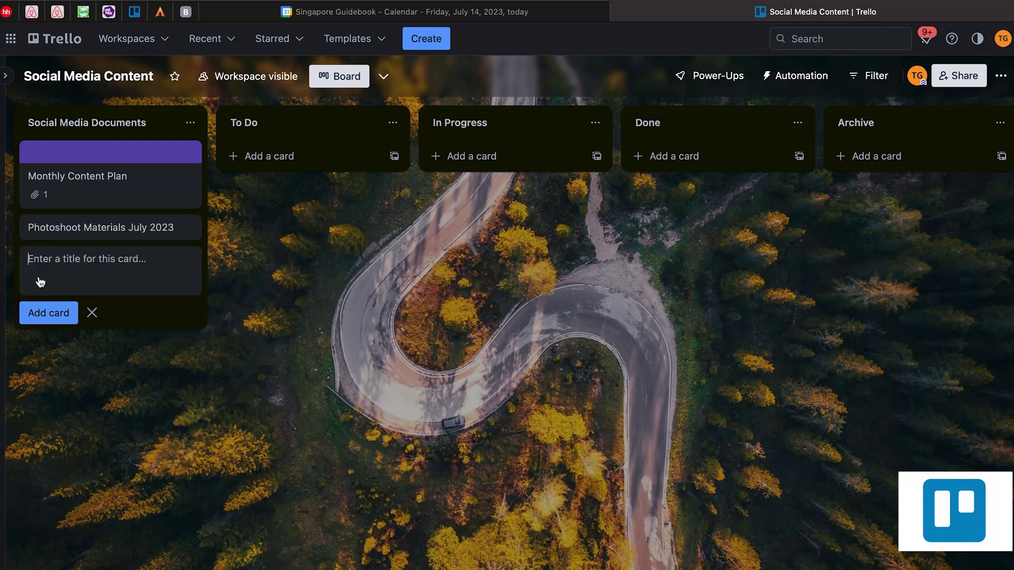
- Open the full details of the Photoshoot Materials July 2023 card and give it an orange cover
left_click(190, 230)
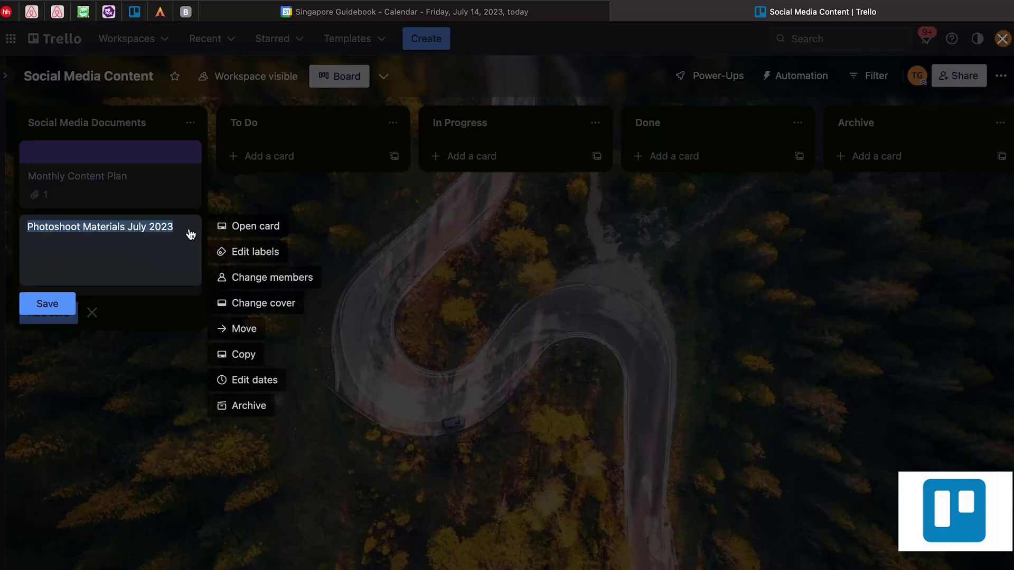
left_click(249, 232)
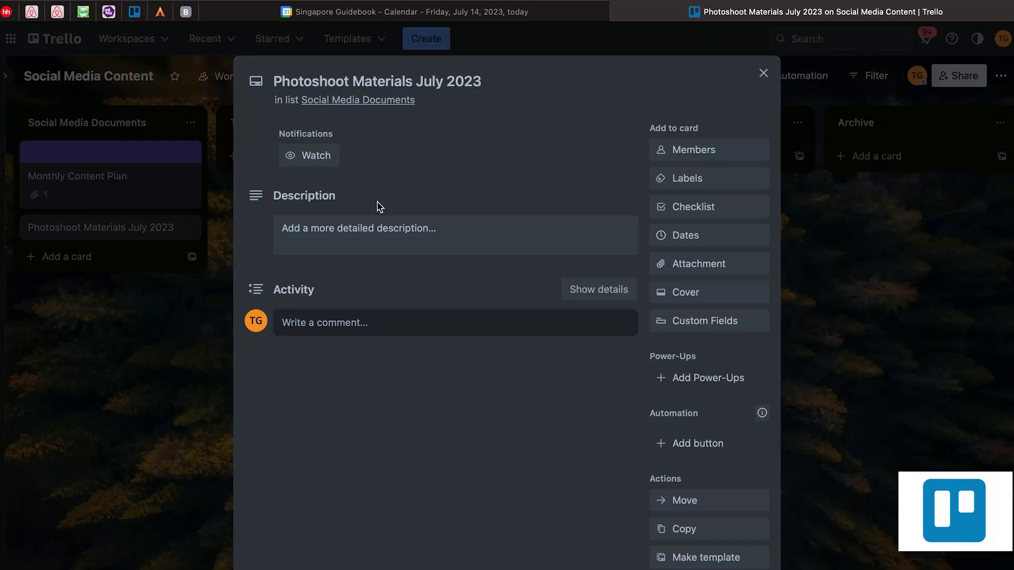
left_click(702, 273)
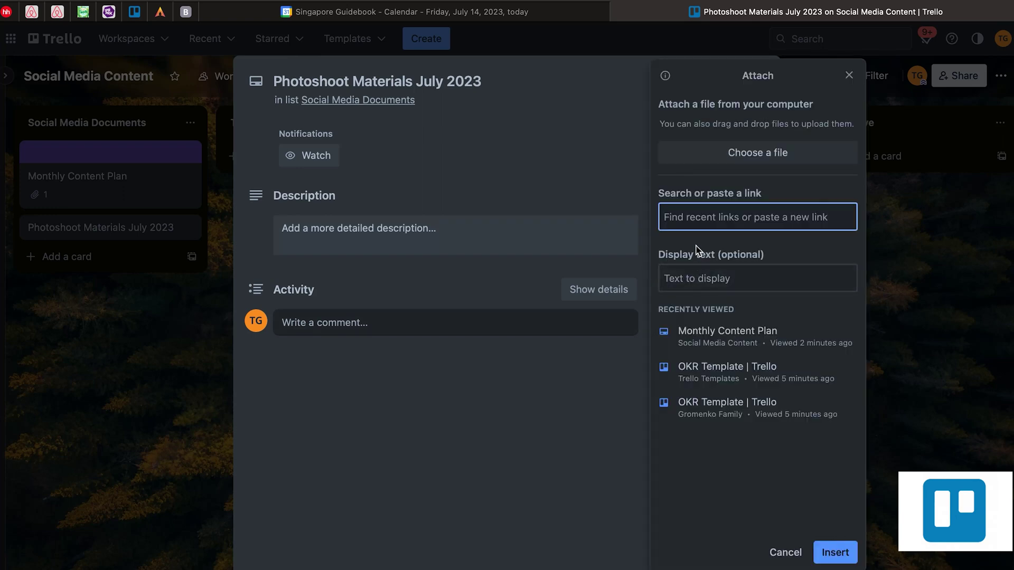
left_click(849, 77)
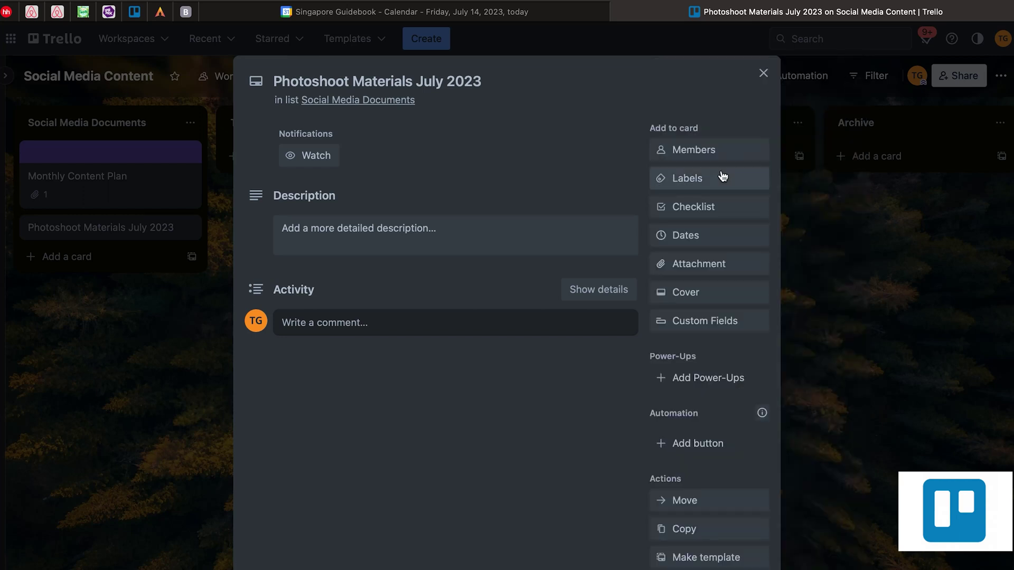
left_click(685, 294)
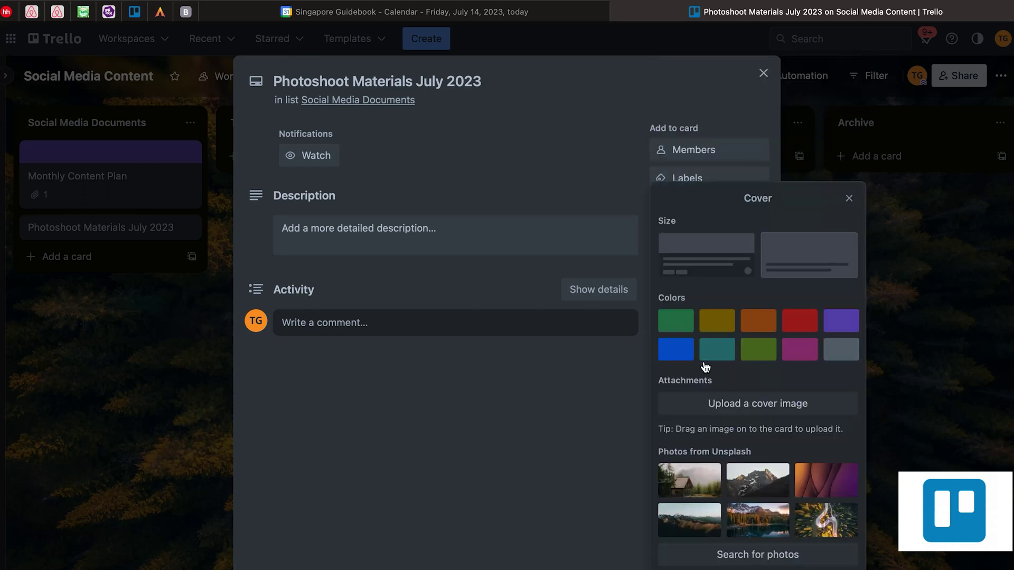
left_click(772, 332)
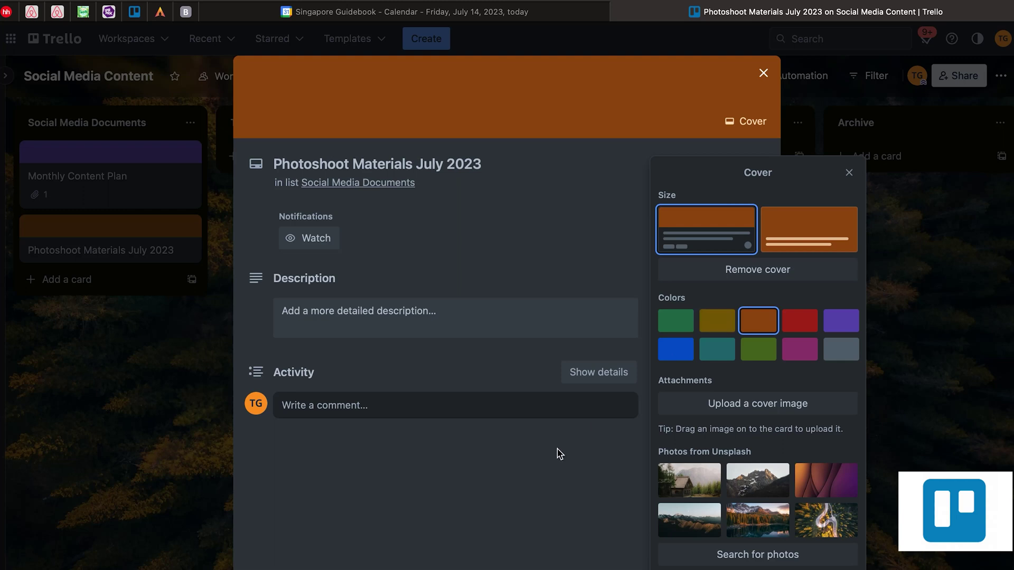
left_click(548, 471)
- Add a checklist titled "To do for photoshoot July 2023" to the Photoshoot Materials July 2023 card
scroll(678, 363, "down", 5)
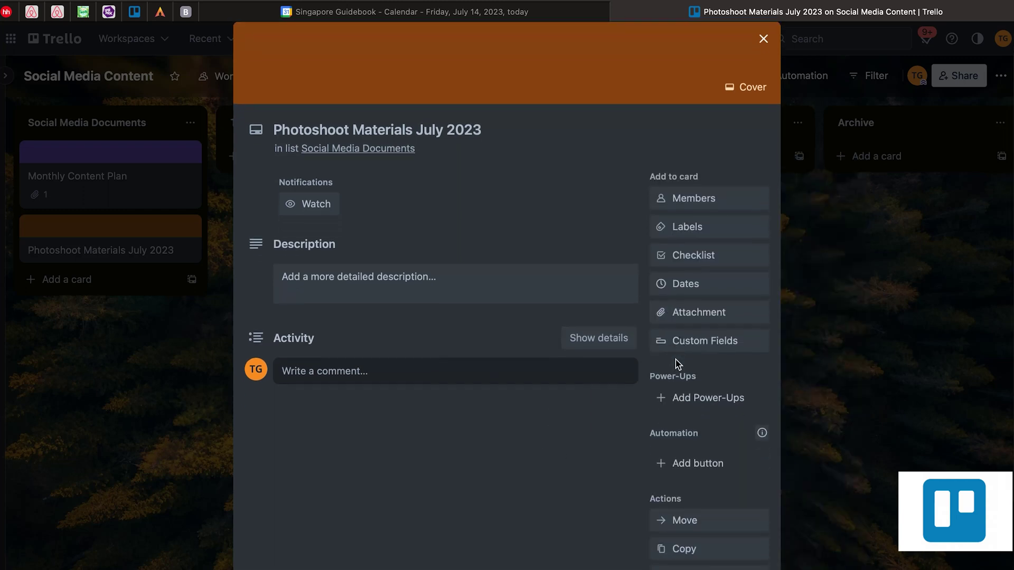
scroll(677, 363, "up", 5)
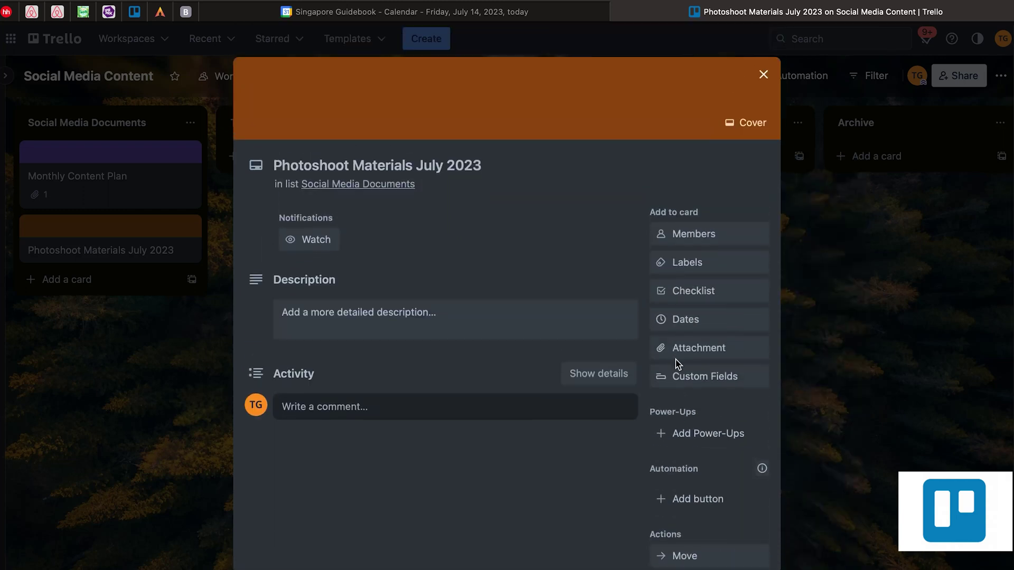
left_click(680, 299)
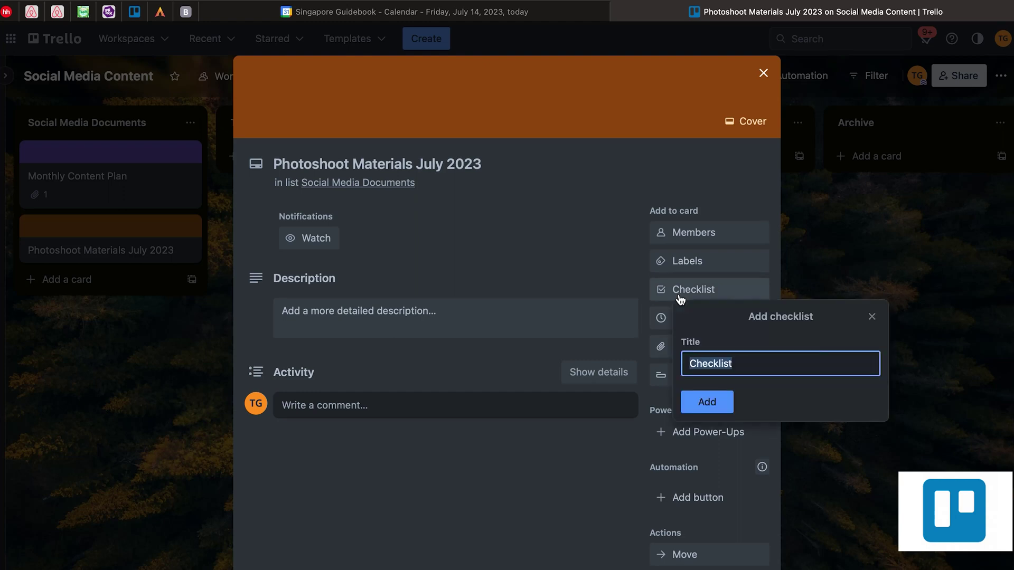
type("To do for")
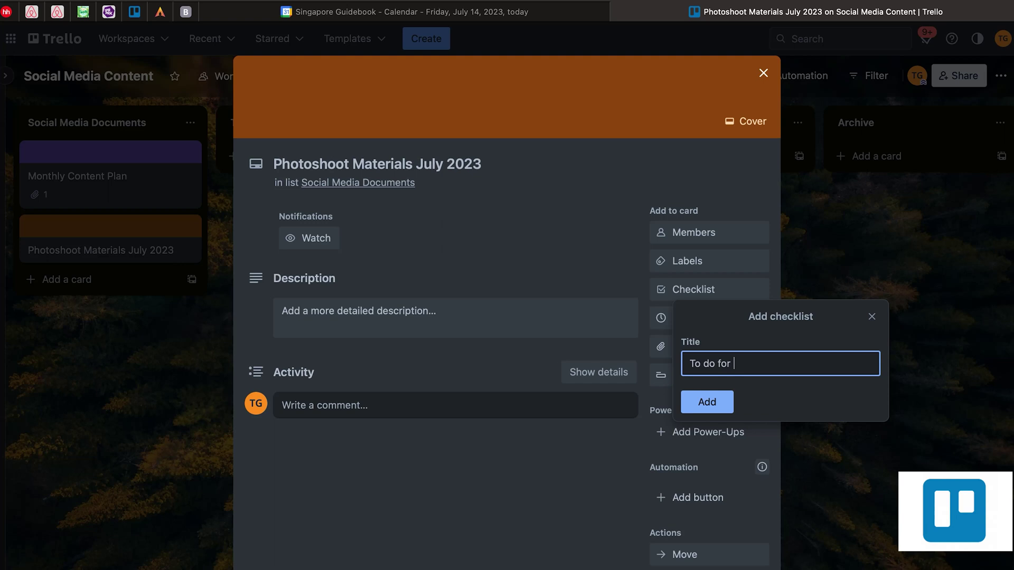
type(" php")
type("toshoot")
type("2023")
left_click(707, 407)
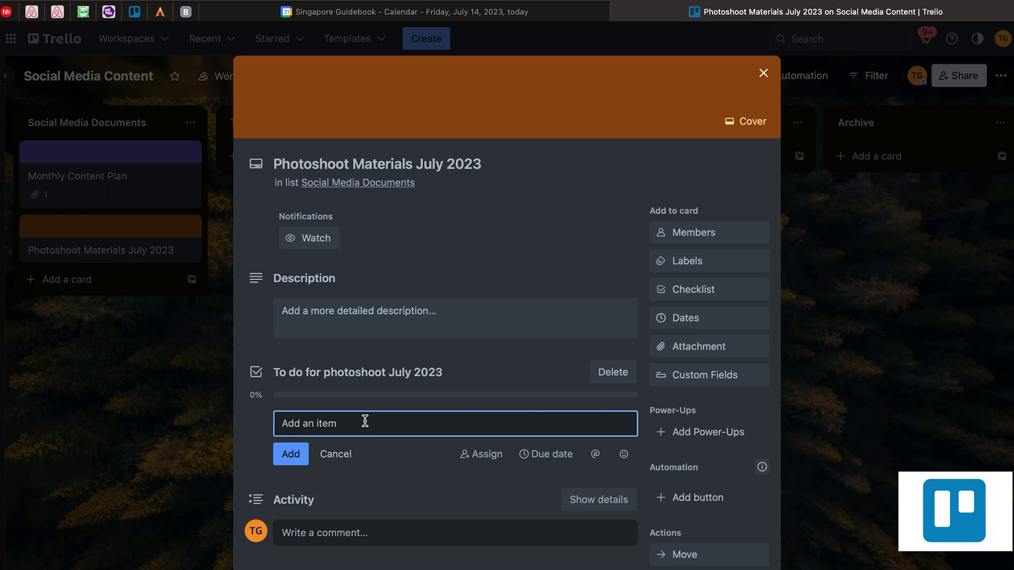
- Add the checklist items "Prepare the model's outfits", "Create references" and "Prepare the photoshoot venue" to the photoshoot checklist
type("Prepare the model's outfits")
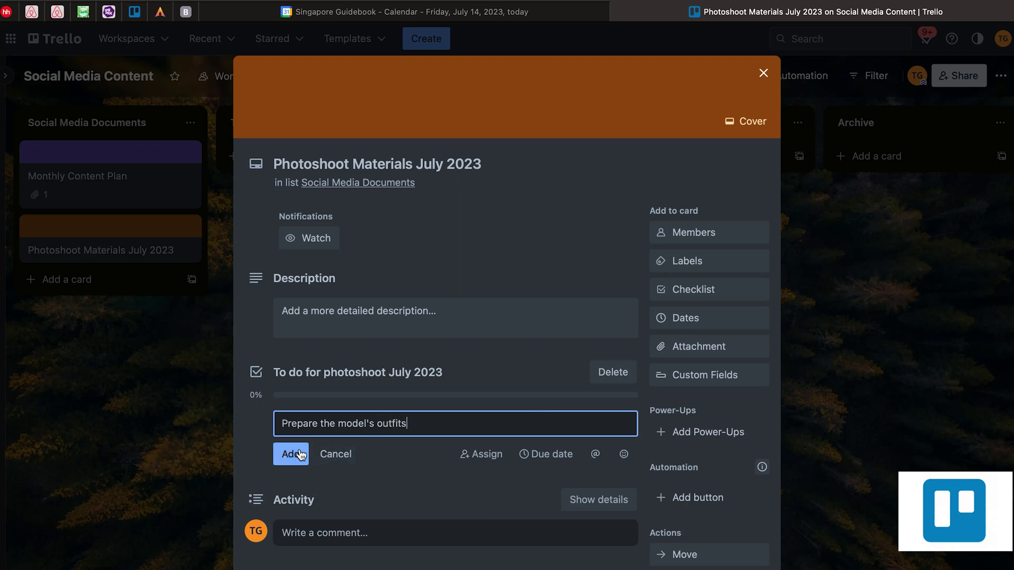
left_click(292, 453)
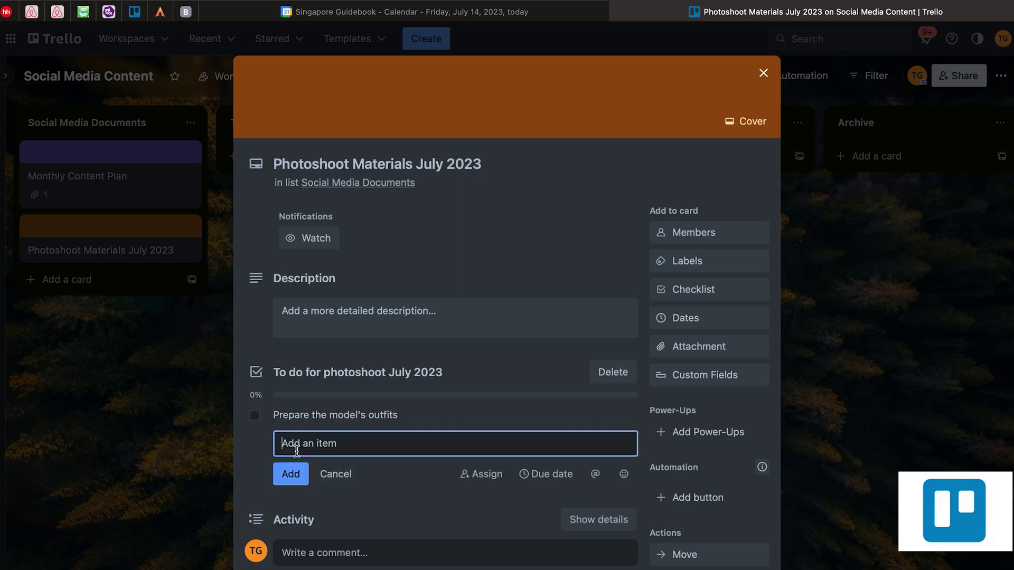
type("Create ref")
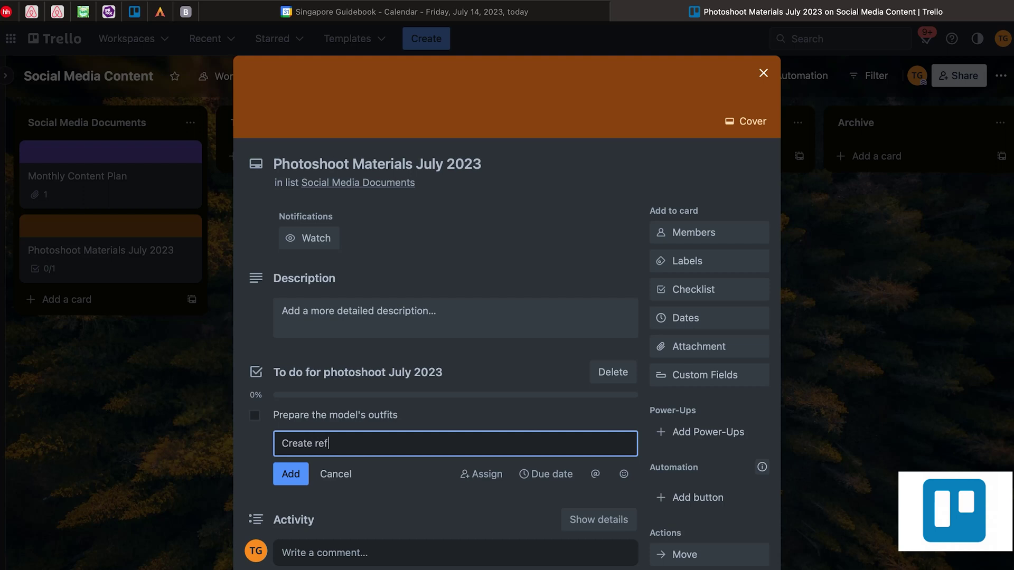
type("erences")
left_click(290, 474)
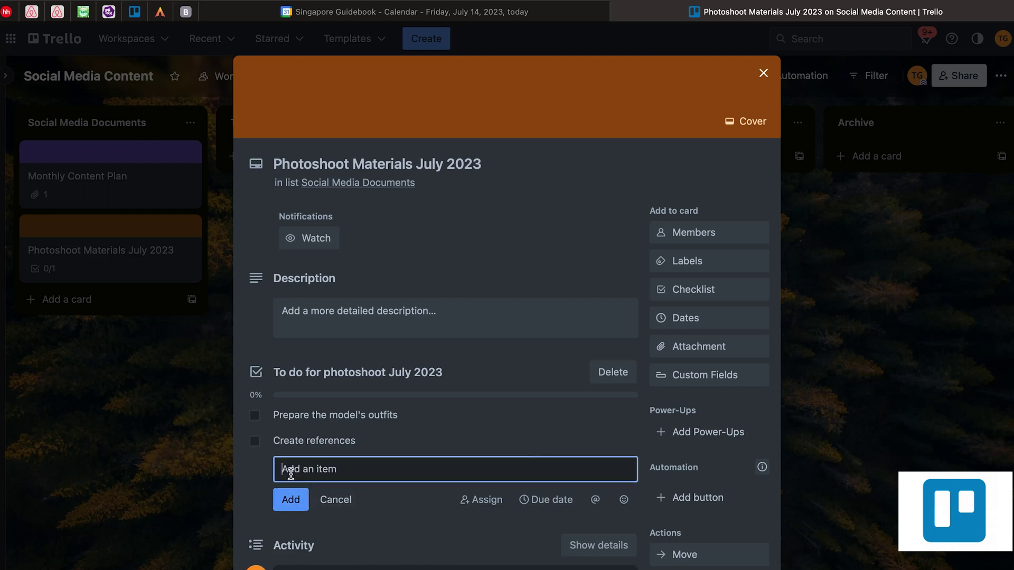
type("Prepare the photoshoot veny")
key("BackSpace")
type("u")
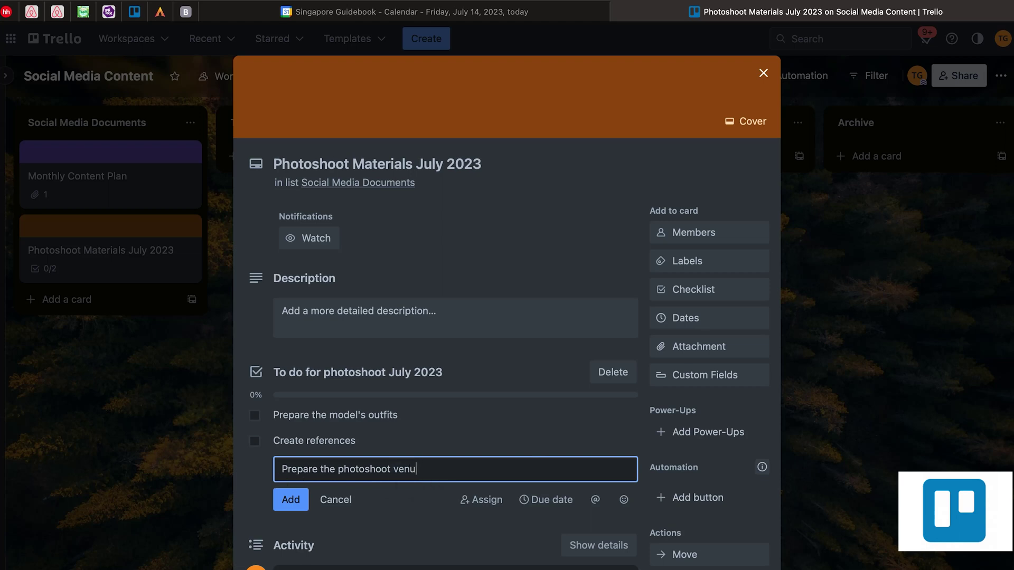
type("e")
left_click(287, 501)
- Mark all three photoshoot checklist items as complete and close the Photoshoot Materials July 2023 card
scroll(407, 459, "down", 3)
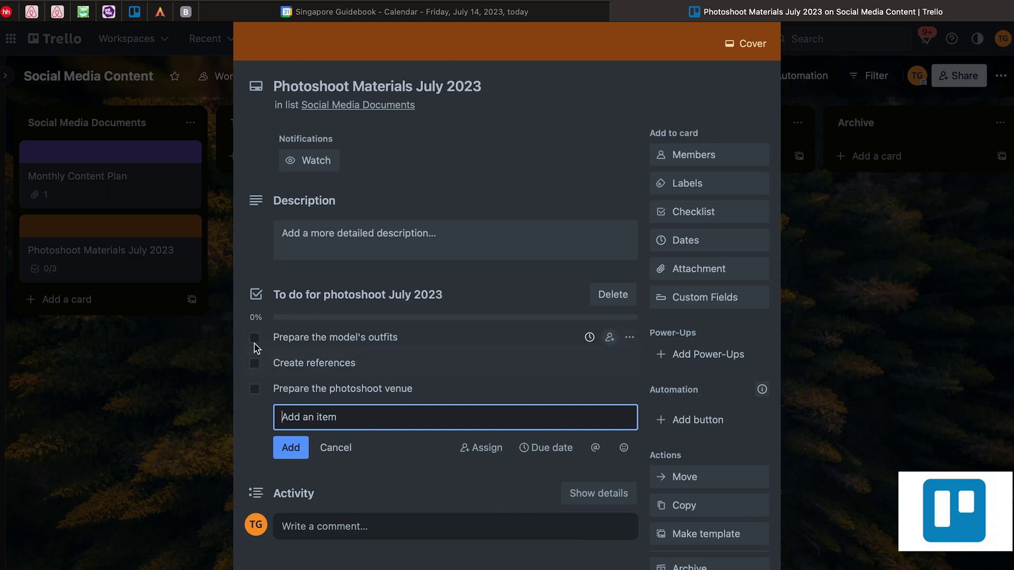
left_click(254, 338)
left_click(254, 364)
left_click(255, 390)
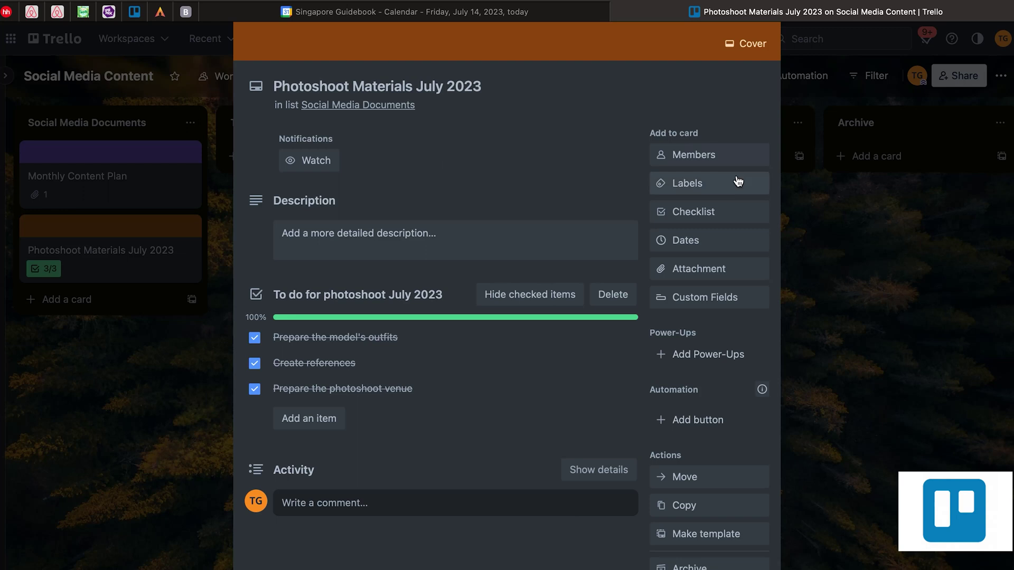
left_click(841, 207)
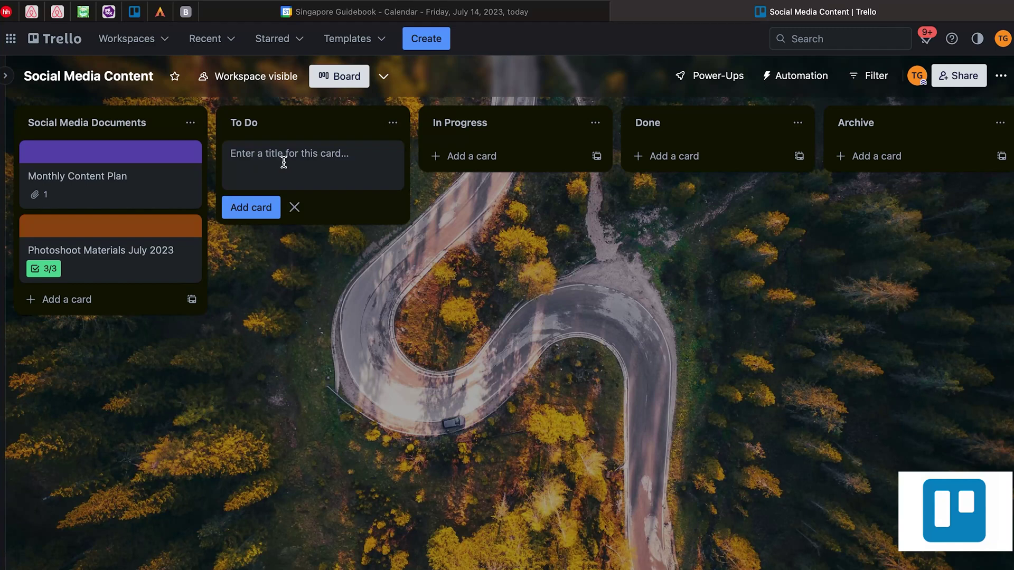
- Add a card titled "Prepare the content ideas for Aug 23" to the To Do list
type("Prep")
key("BackSpace")
key("BackSpace")
key("BackSpace")
type("epare the content iodeas")
key("BackSpace")
key("BackSpace")
key("BackSpace")
key("BackSpace")
type("deas for Aug 23")
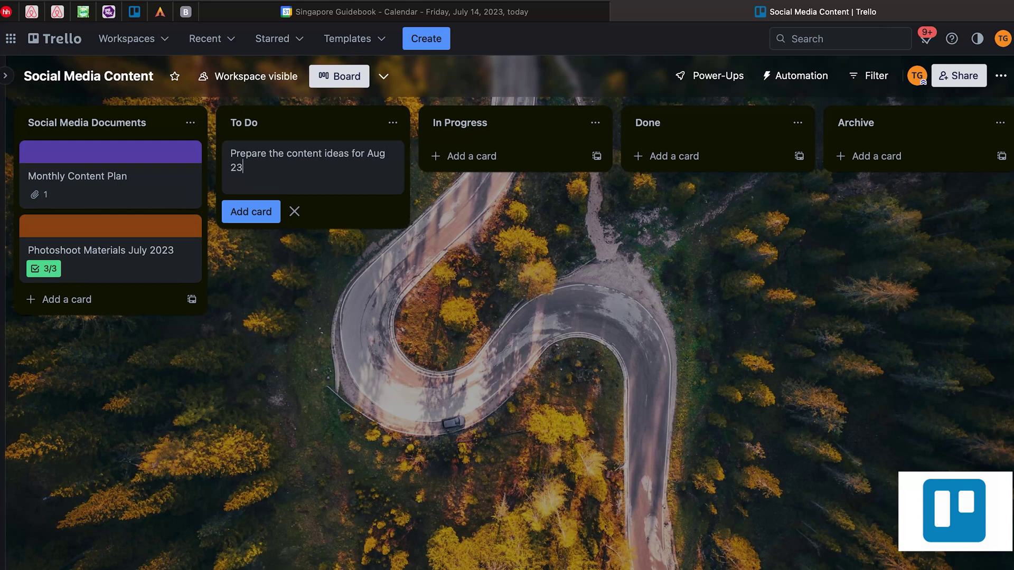
left_click(253, 211)
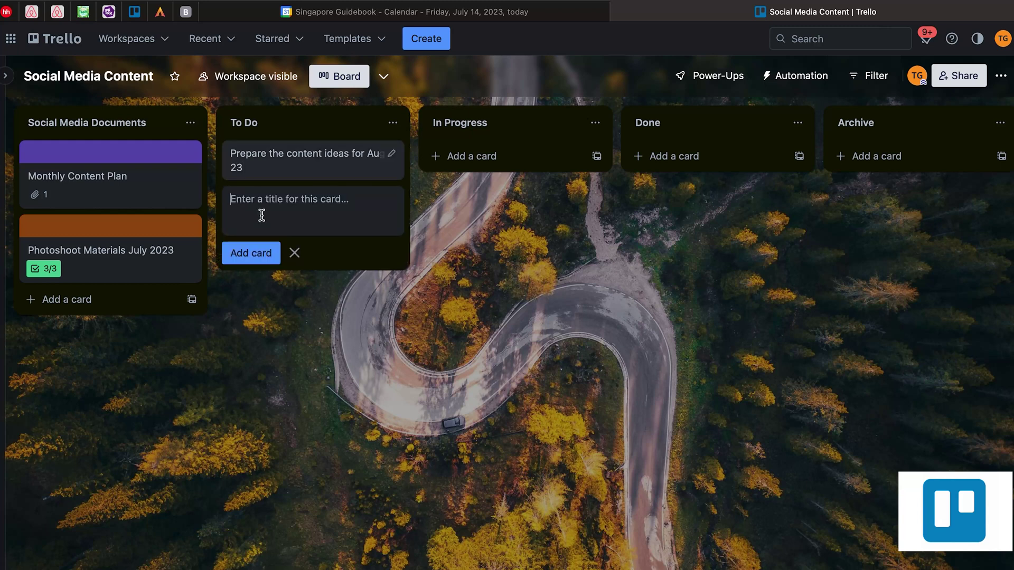
- Add a card titled "Prepare the competitor analysis for Aug 2023" to the To Do list
type("Prepare")
key("BackSpace")
key("BackSpace")
key("BackSpace")
key("BackSpace")
key("BackSpace")
key("BackSpace")
key("BackSpace")
type("Pre")
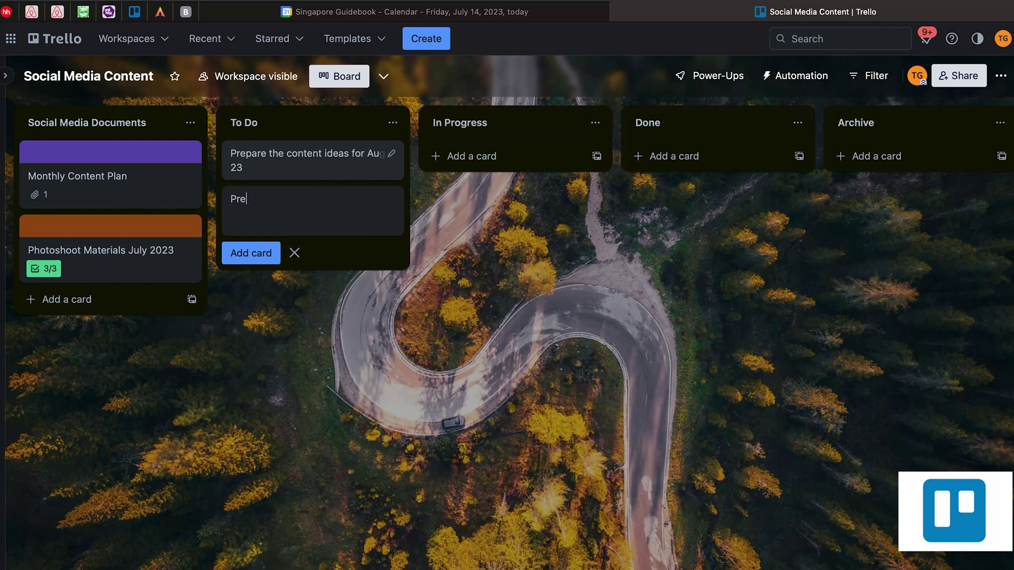
type("pare the competitor anaqlysis ")
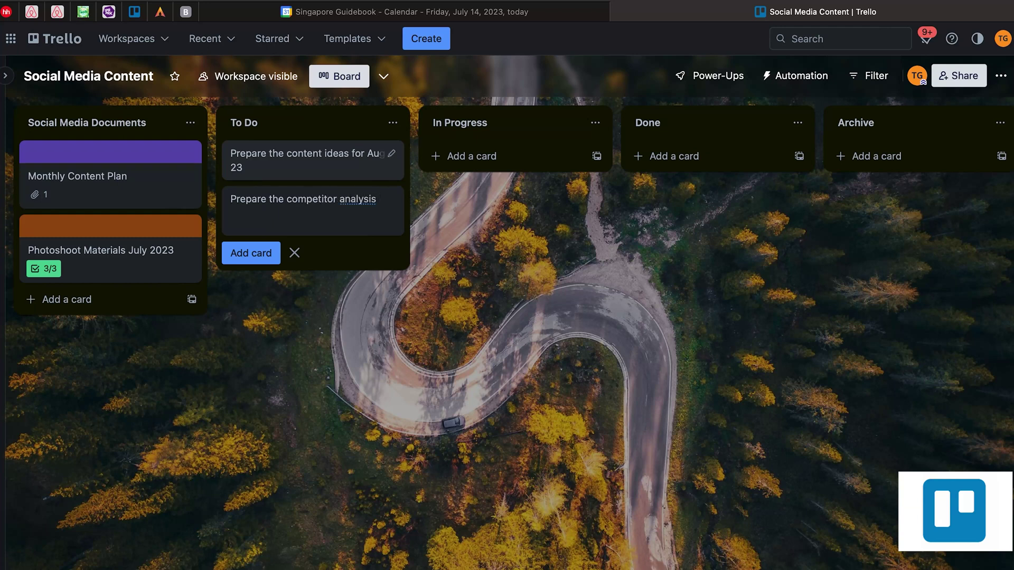
type("for A")
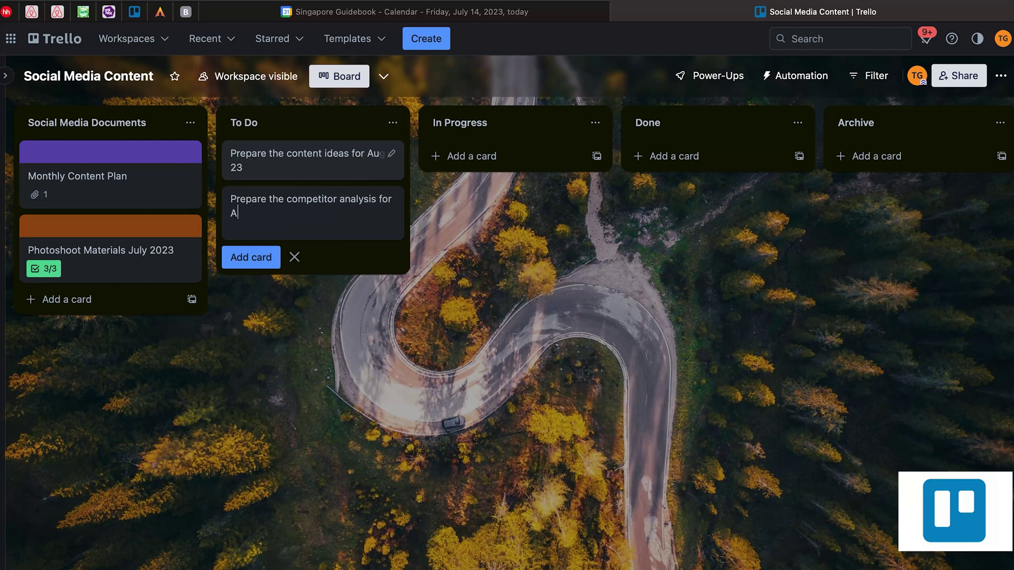
type("ug 2023")
left_click(254, 258)
- Open the full details of the competitor analysis card and create a teal label titled "Posts" on it
left_click(390, 199)
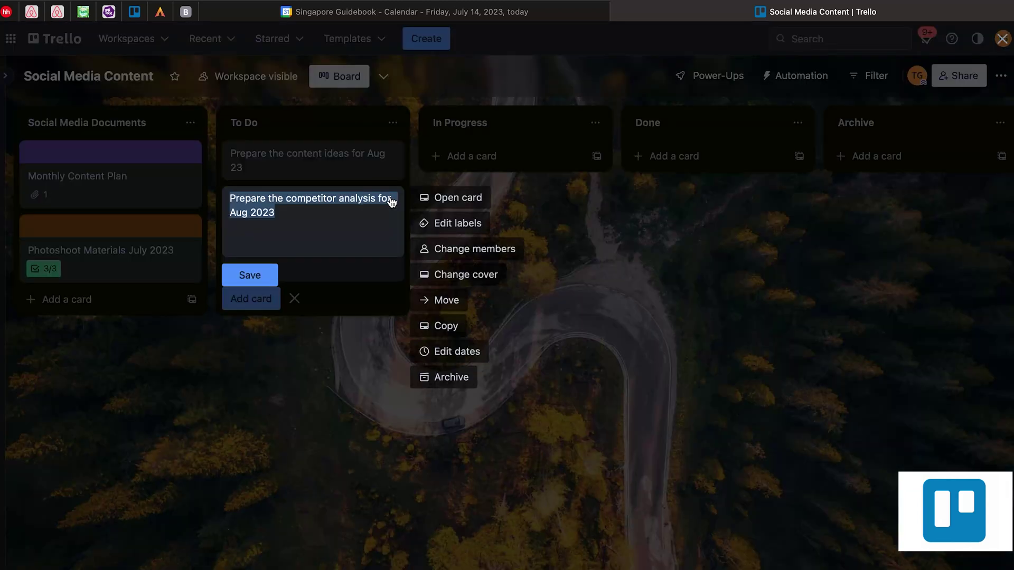
left_click(448, 205)
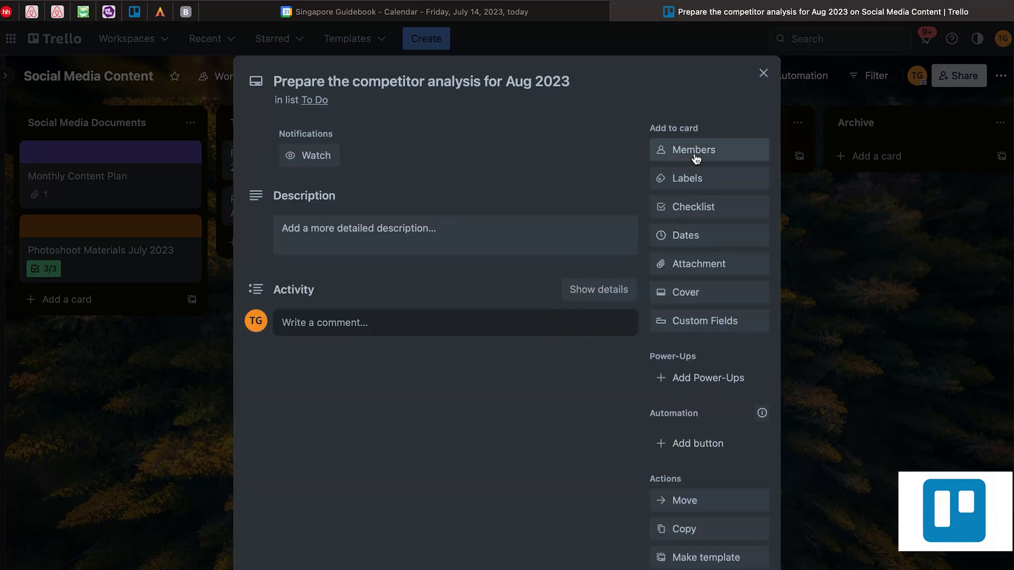
left_click(695, 179)
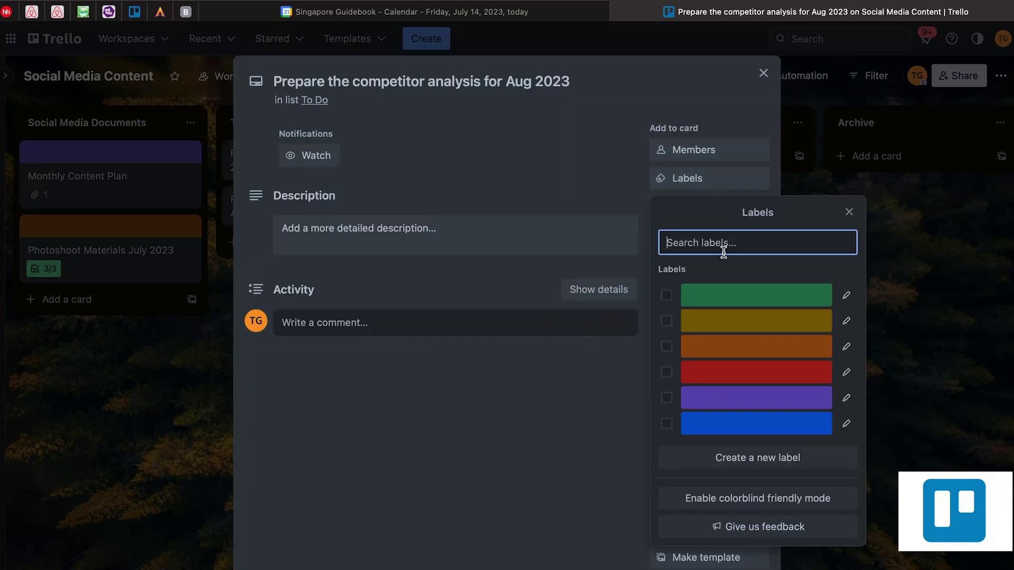
left_click(722, 458)
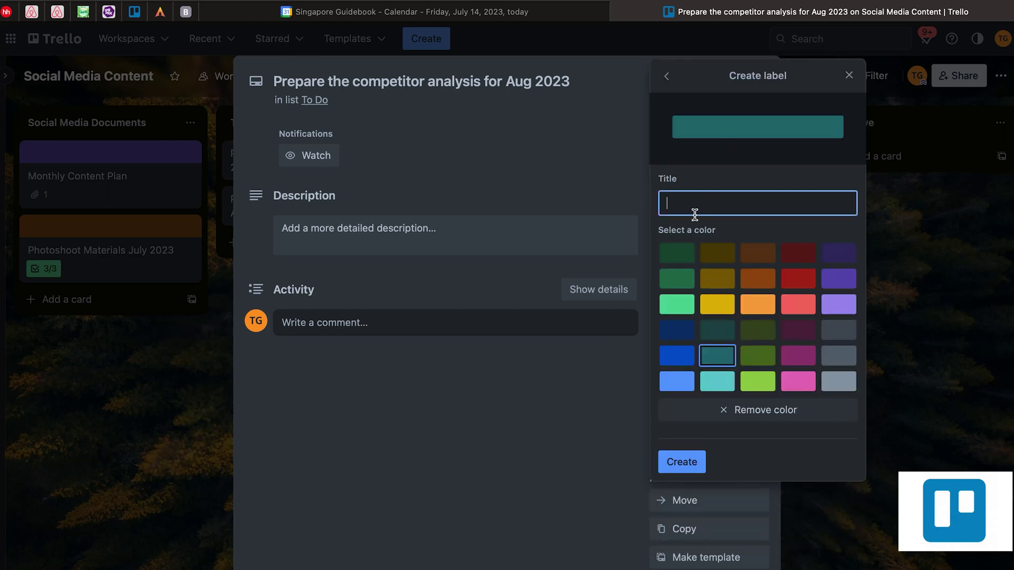
type("Posts")
left_click(692, 466)
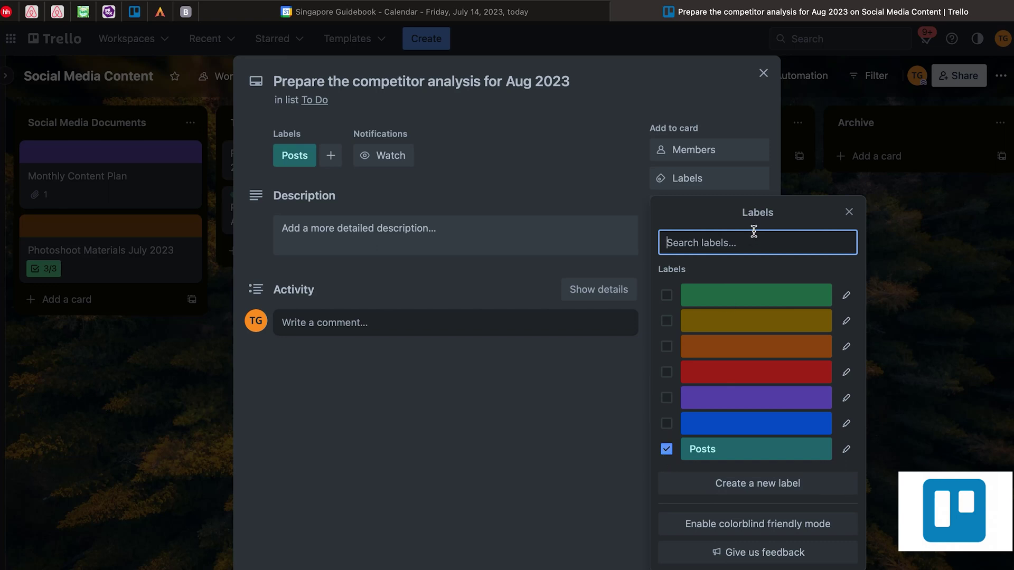
- Create an olive-green label titled "Reseach" on the competitor analysis card, leave it as the card's only label and close the card
left_click(719, 486)
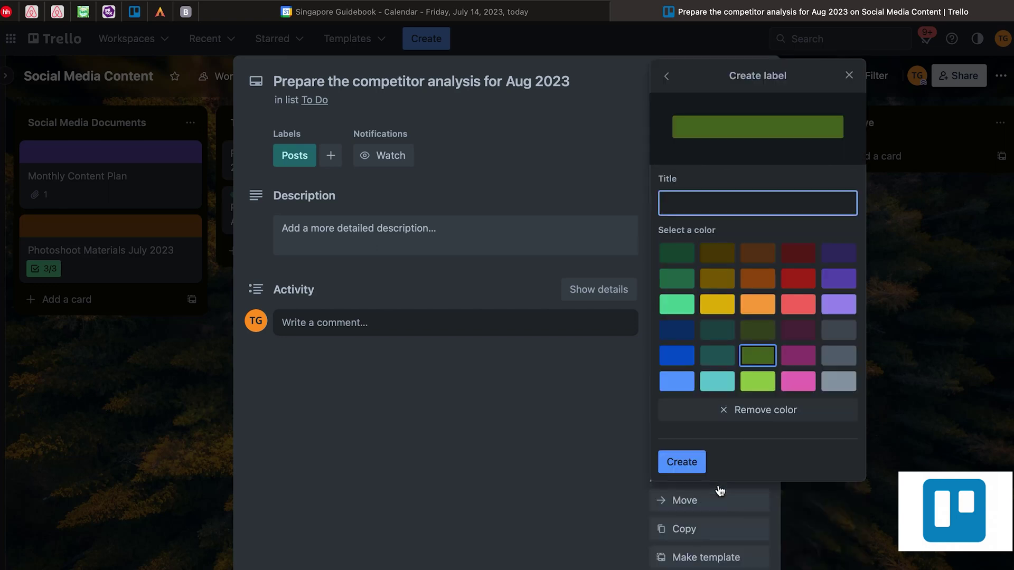
type("Reseach")
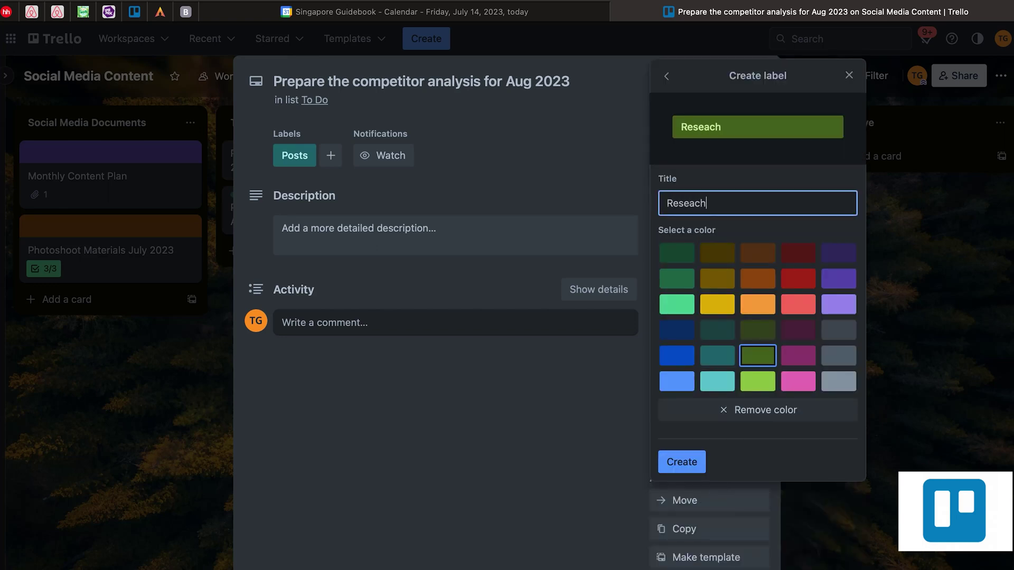
left_click(718, 219)
left_click(681, 462)
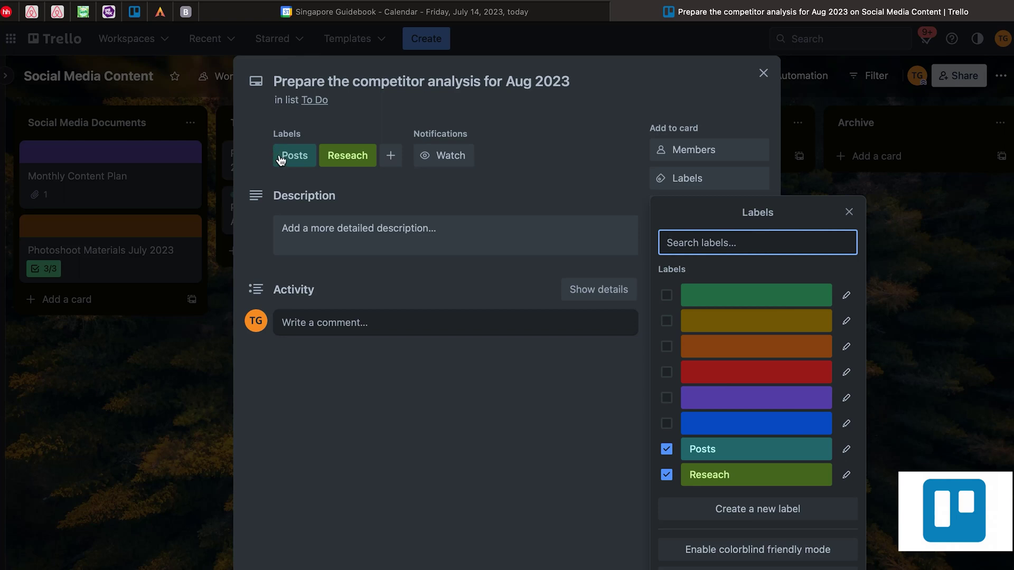
left_click(666, 450)
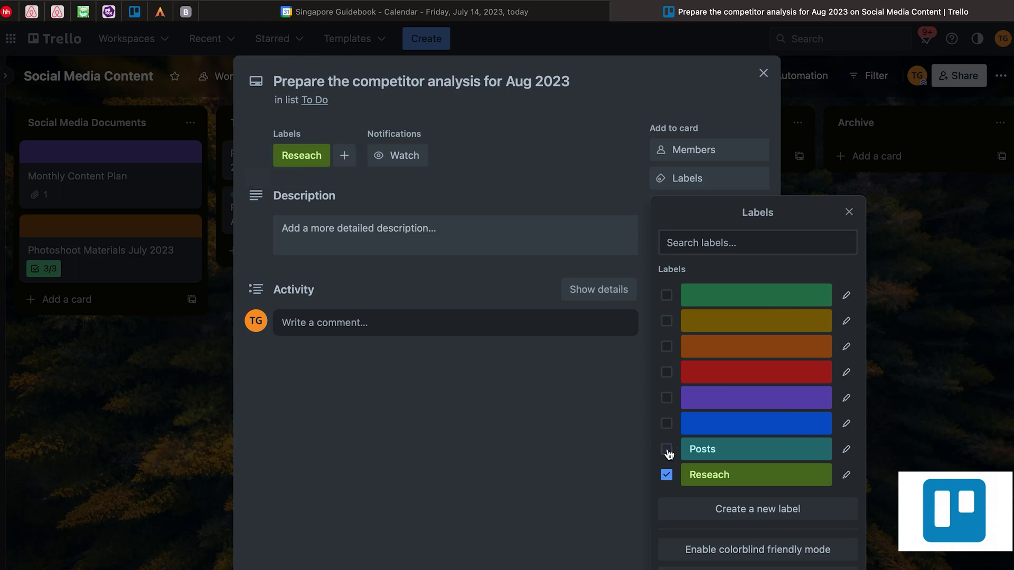
left_click(764, 74)
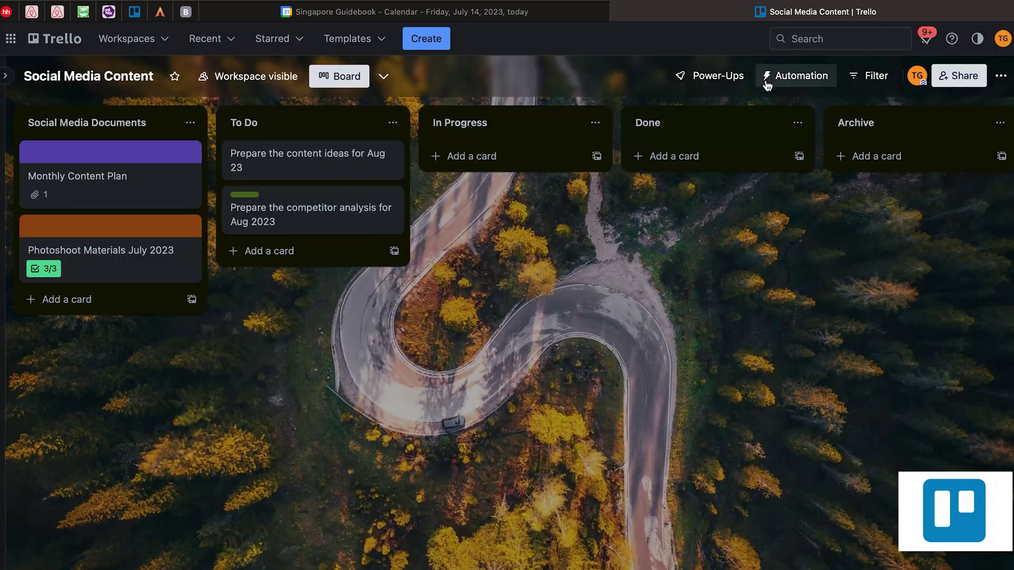
- Apply the Posts label to the "Prepare the content ideas for Aug 23" card and close the card
left_click(323, 165)
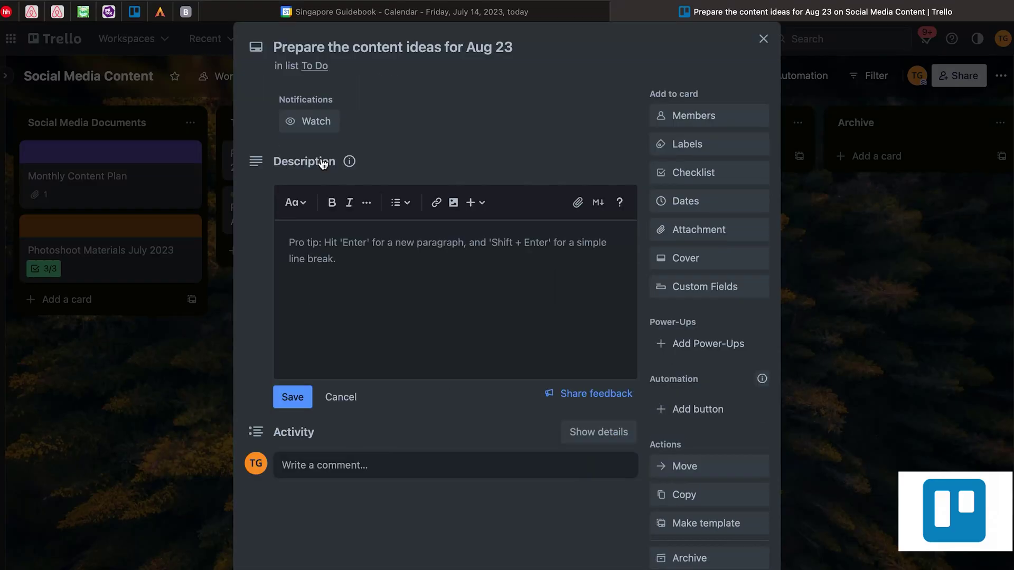
left_click(686, 144)
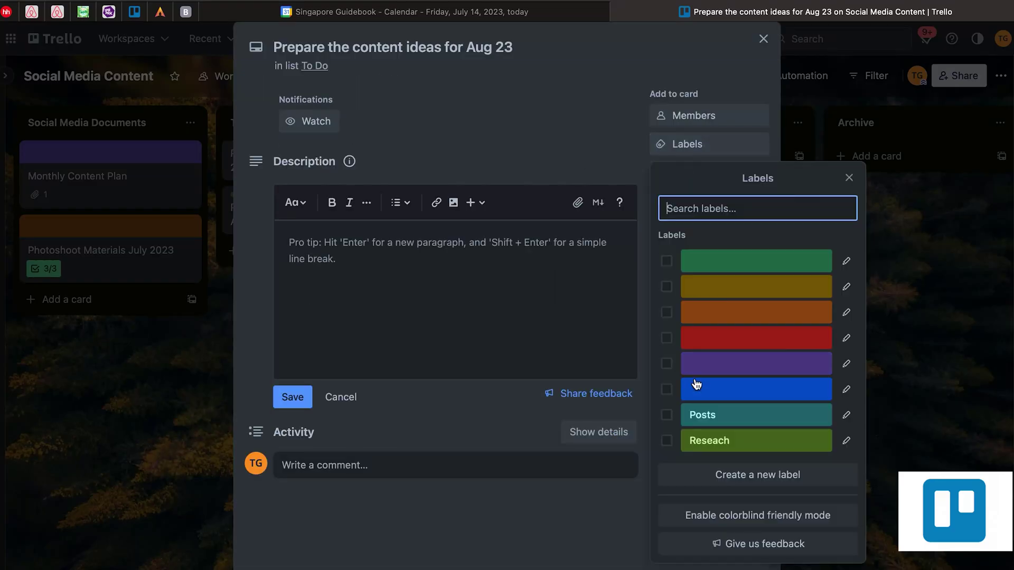
left_click(667, 415)
left_click(764, 39)
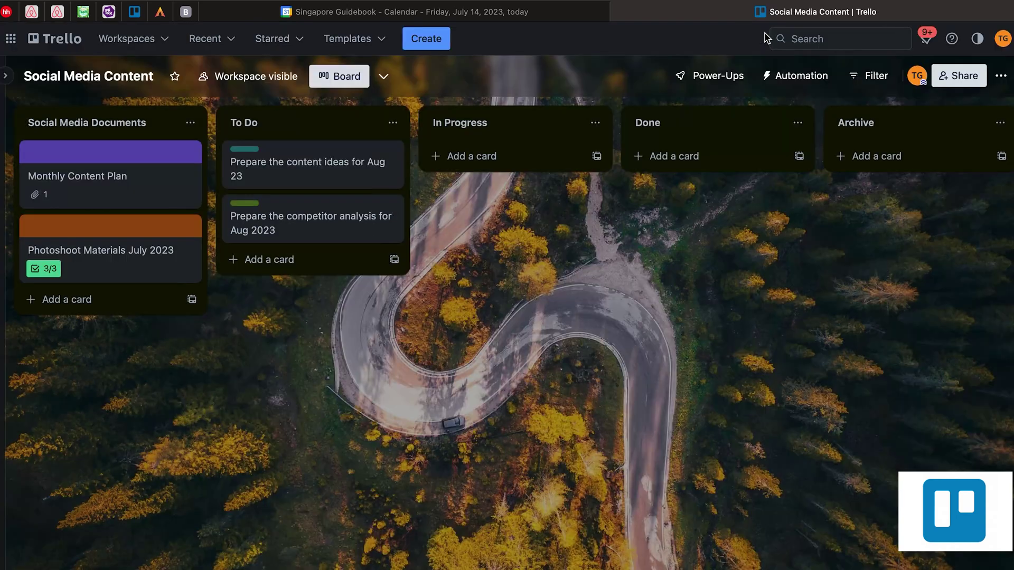
- Add a card titled "Create the concept for new reels for Aug" to the To Do list
left_click(268, 267)
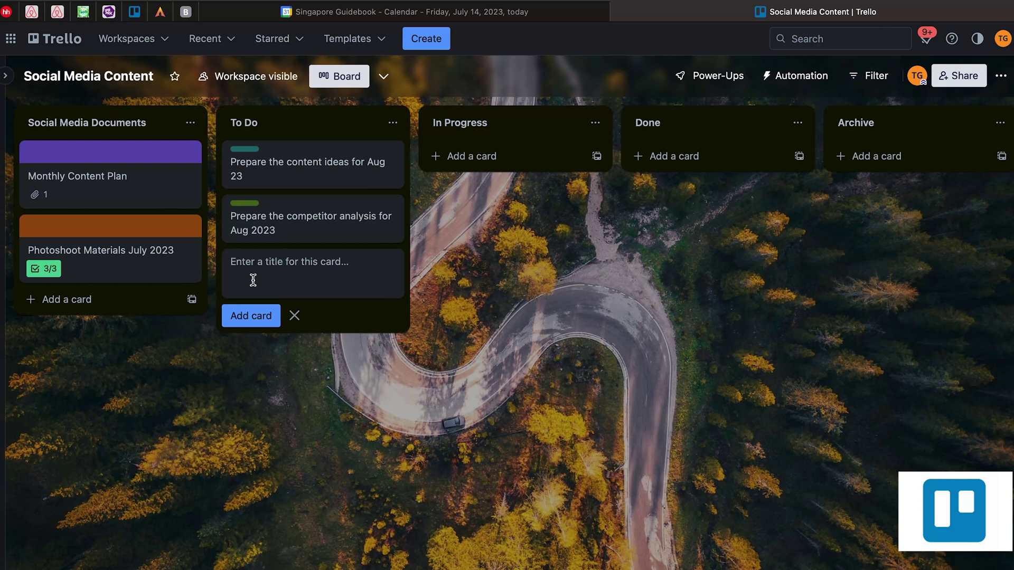
type("Create")
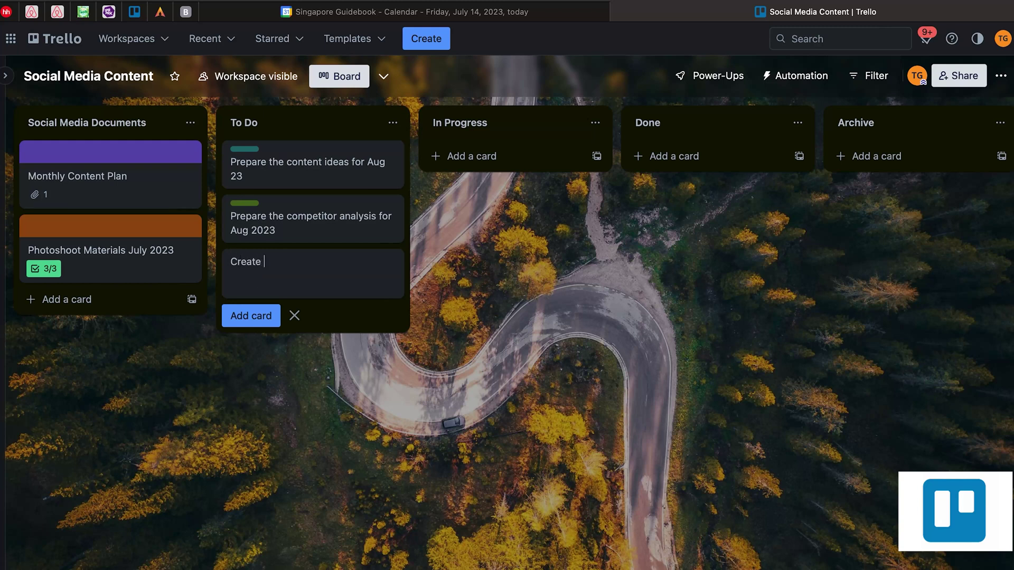
type(" the concept for new reels")
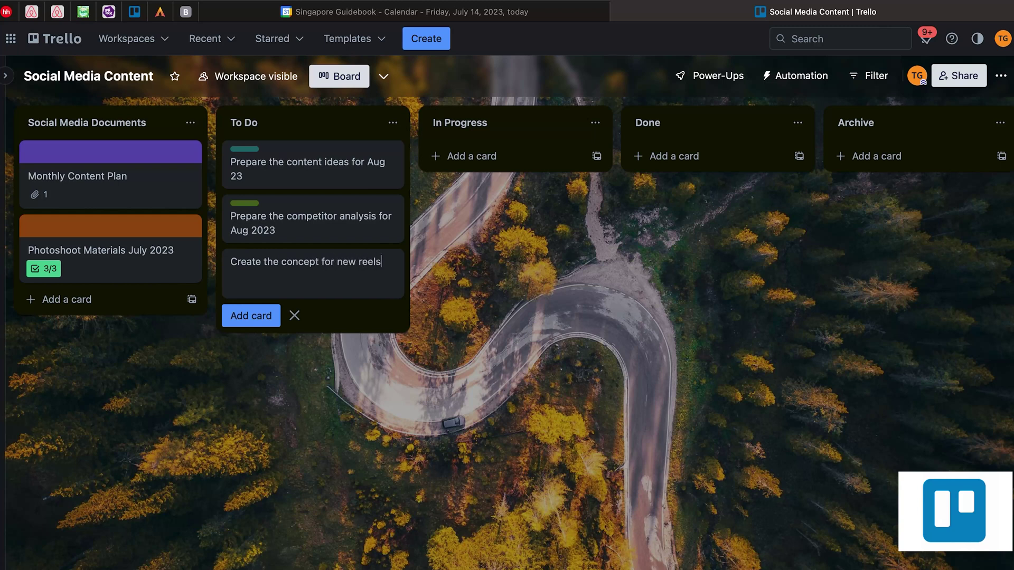
type(" for Aug")
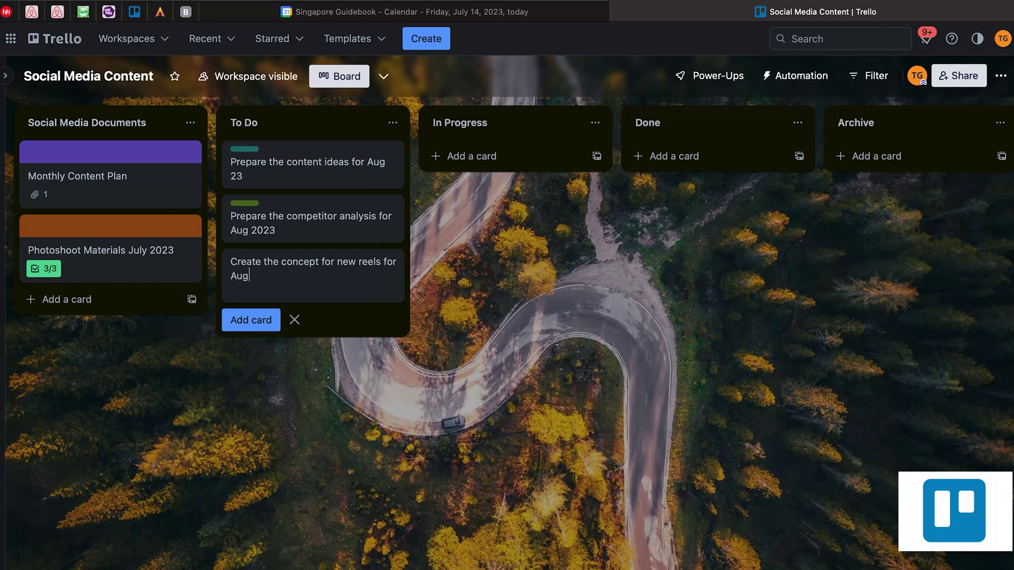
left_click(248, 316)
- Create a magenta label titled "Video Content" on the "Create the concept for new reels for Aug" card and close the card
left_click(394, 264)
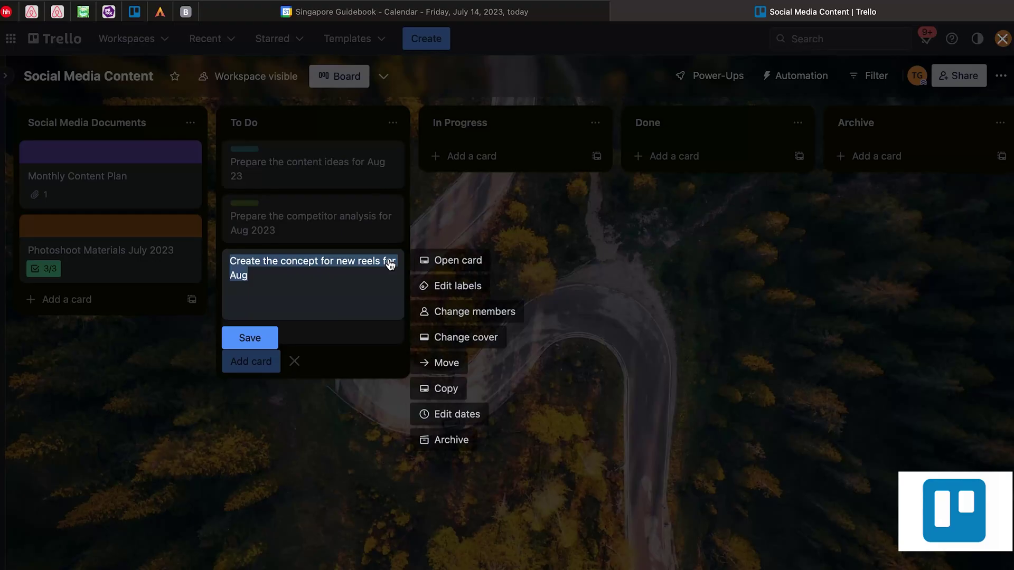
left_click(439, 267)
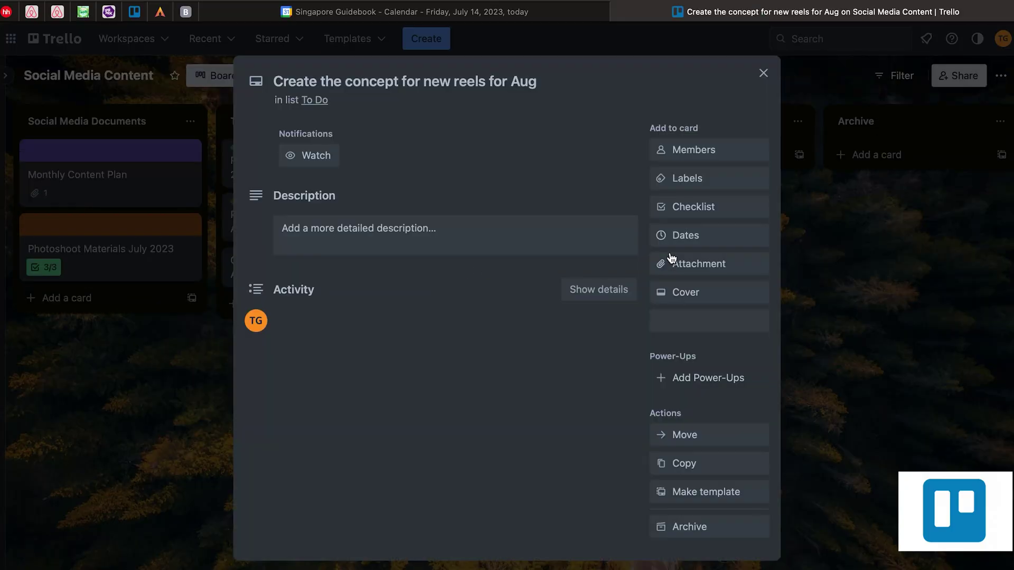
left_click(713, 184)
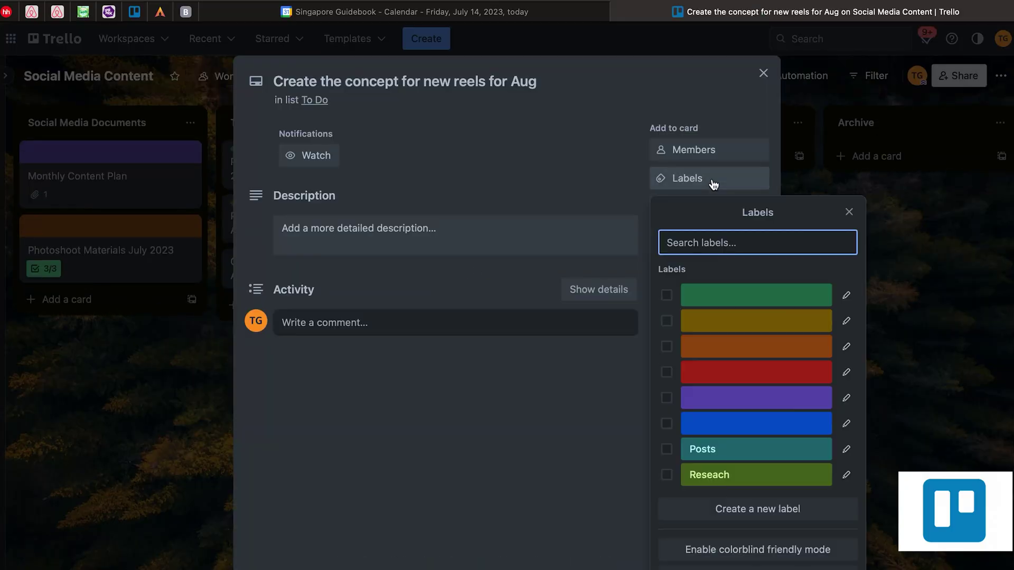
left_click(711, 510)
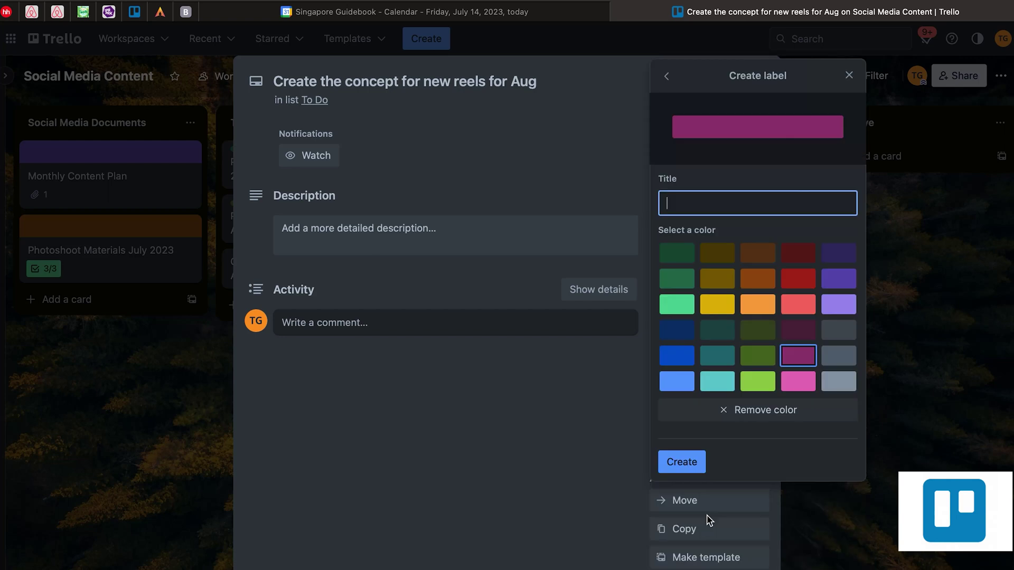
type("Video Contentr")
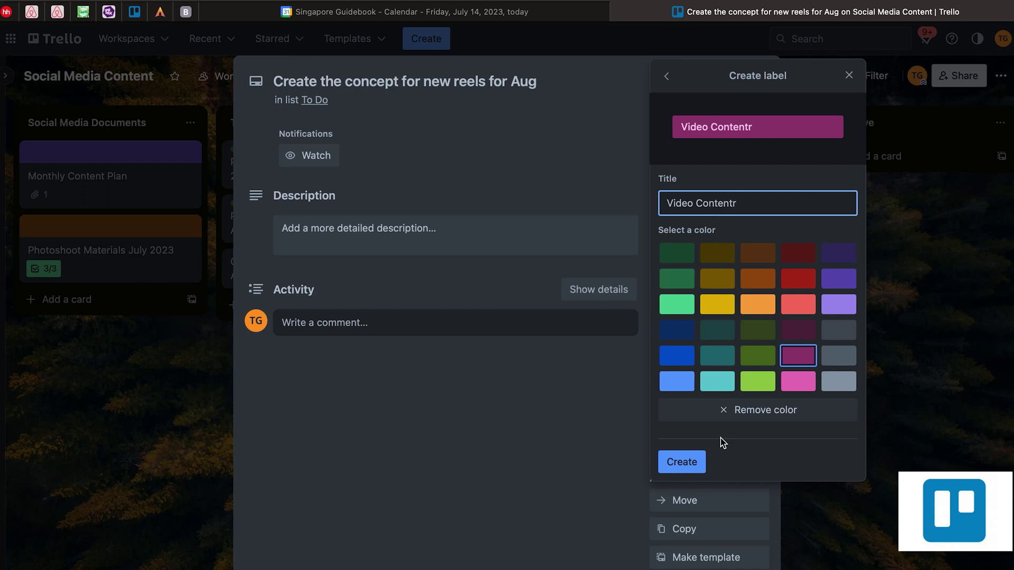
key("BackSpace")
left_click(687, 464)
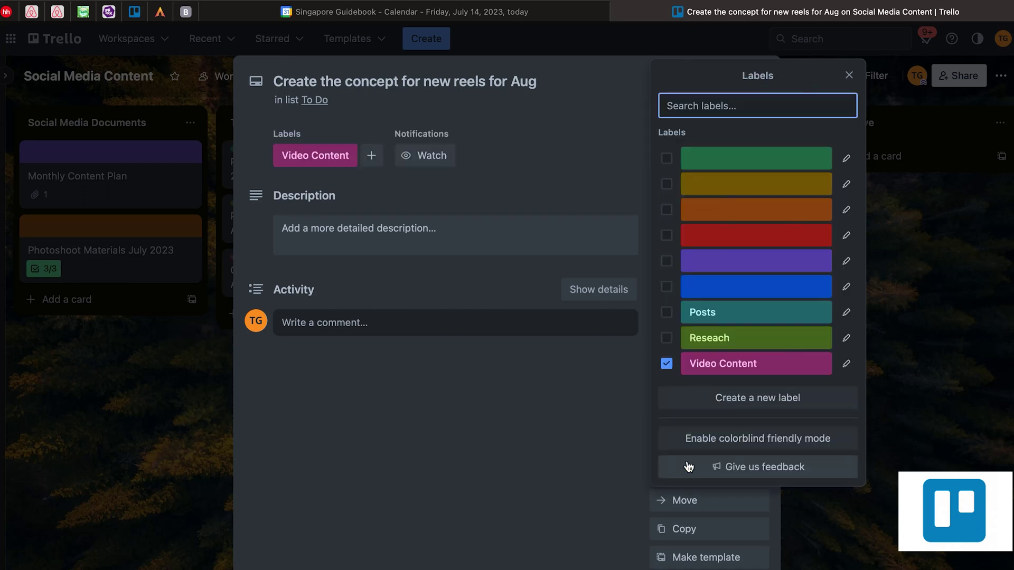
left_click(563, 145)
left_click(763, 73)
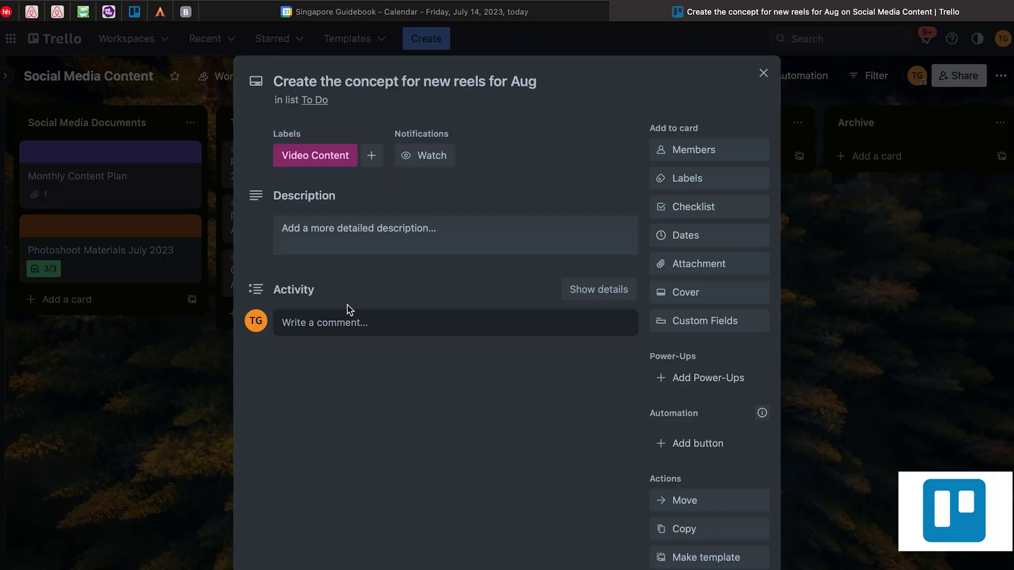
- Start a comment with an @ mention on the reels concept card
left_click(332, 324)
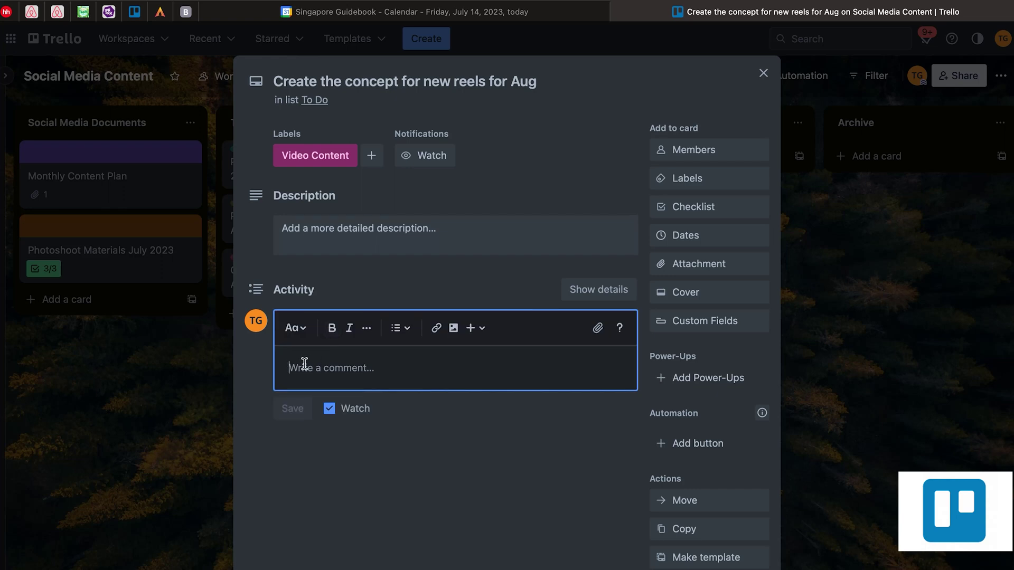
type("@")
- Set the reels concept card's due date to 20/07/2023 at 17:00
left_click(714, 233)
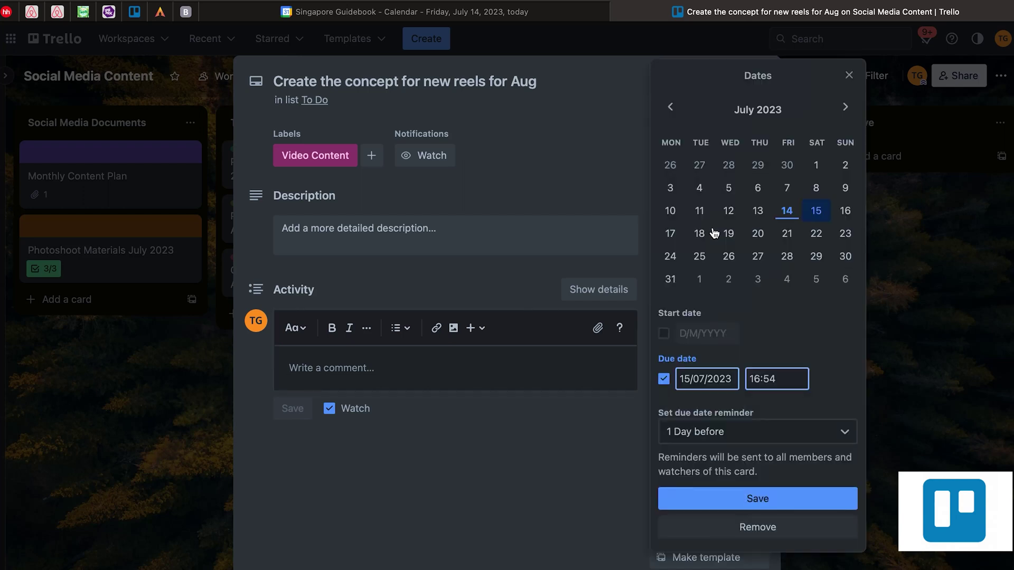
left_click(758, 234)
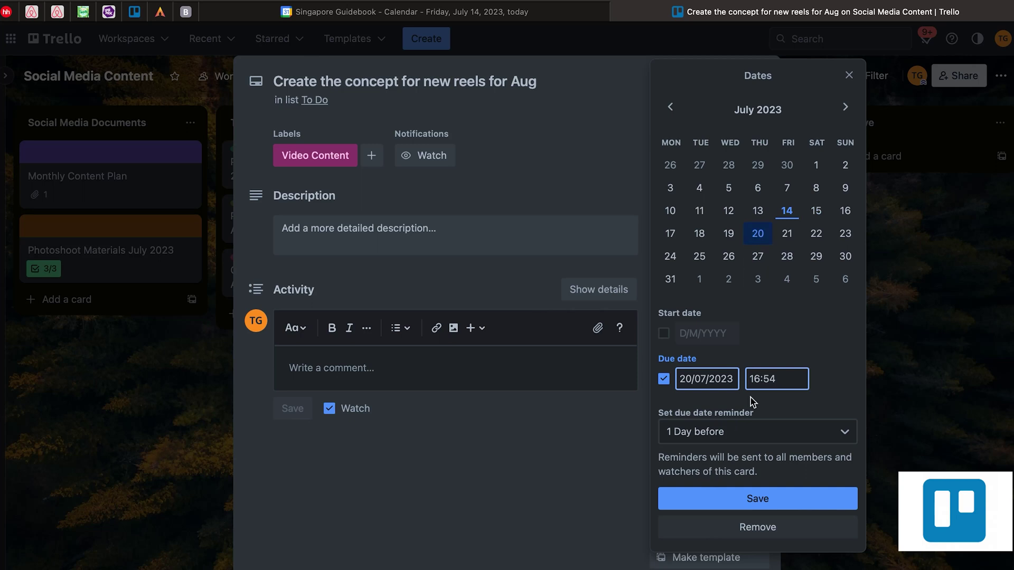
left_click_drag(776, 379, 741, 381)
type("17:00")
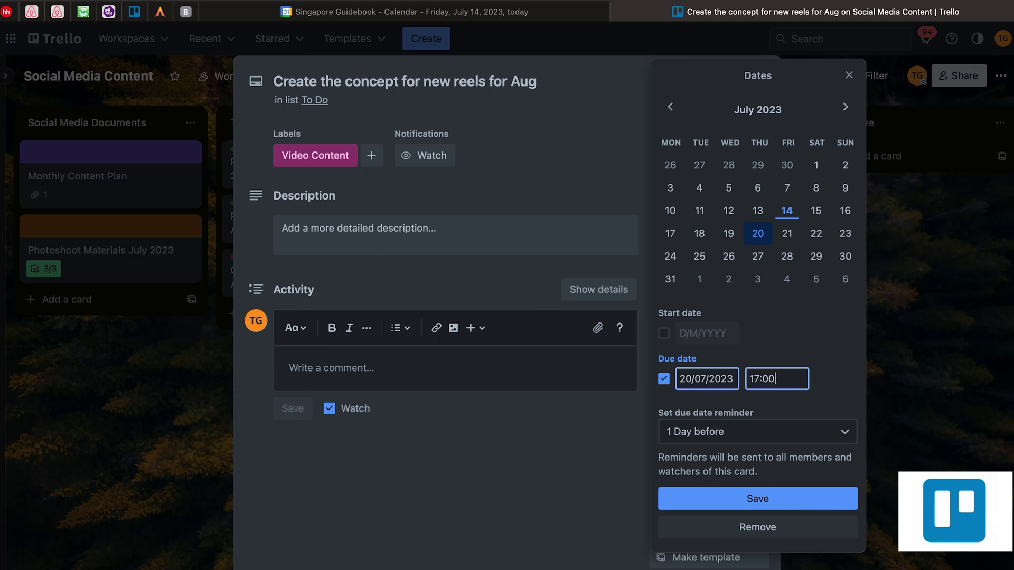